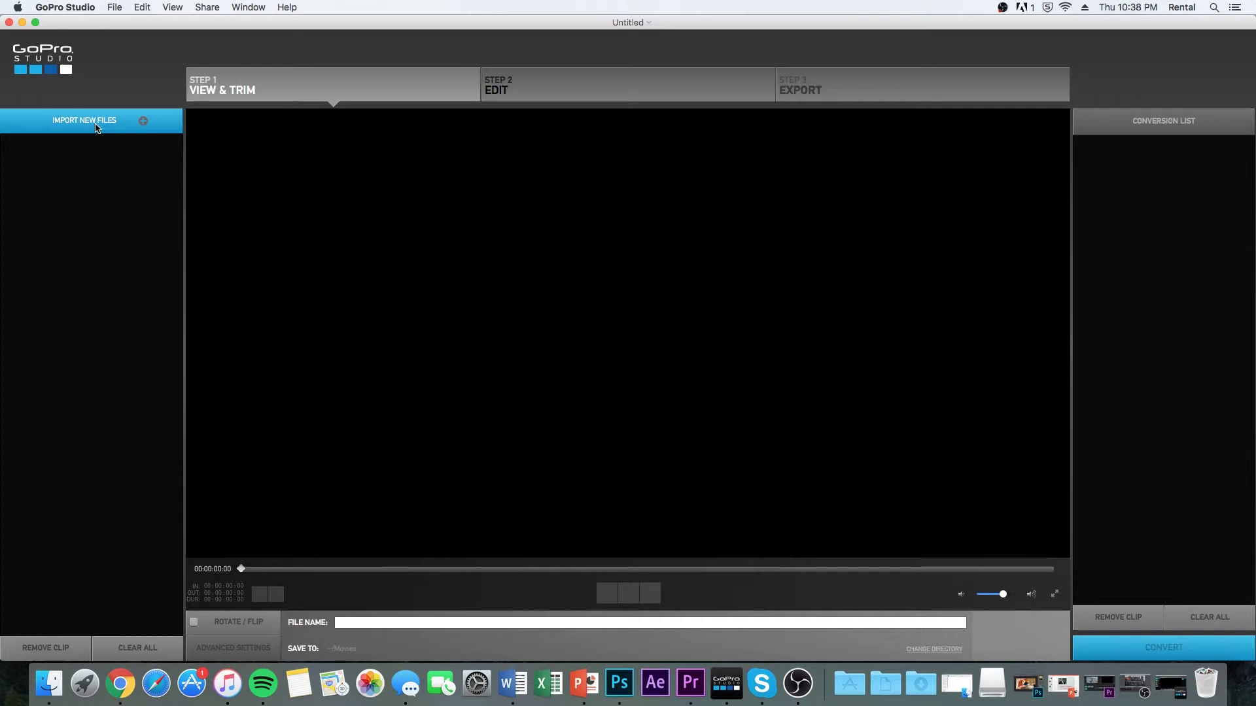
- Import the four snorkeling clips and set GOPR0286's out point at 00:00:04:12
click(96, 128)
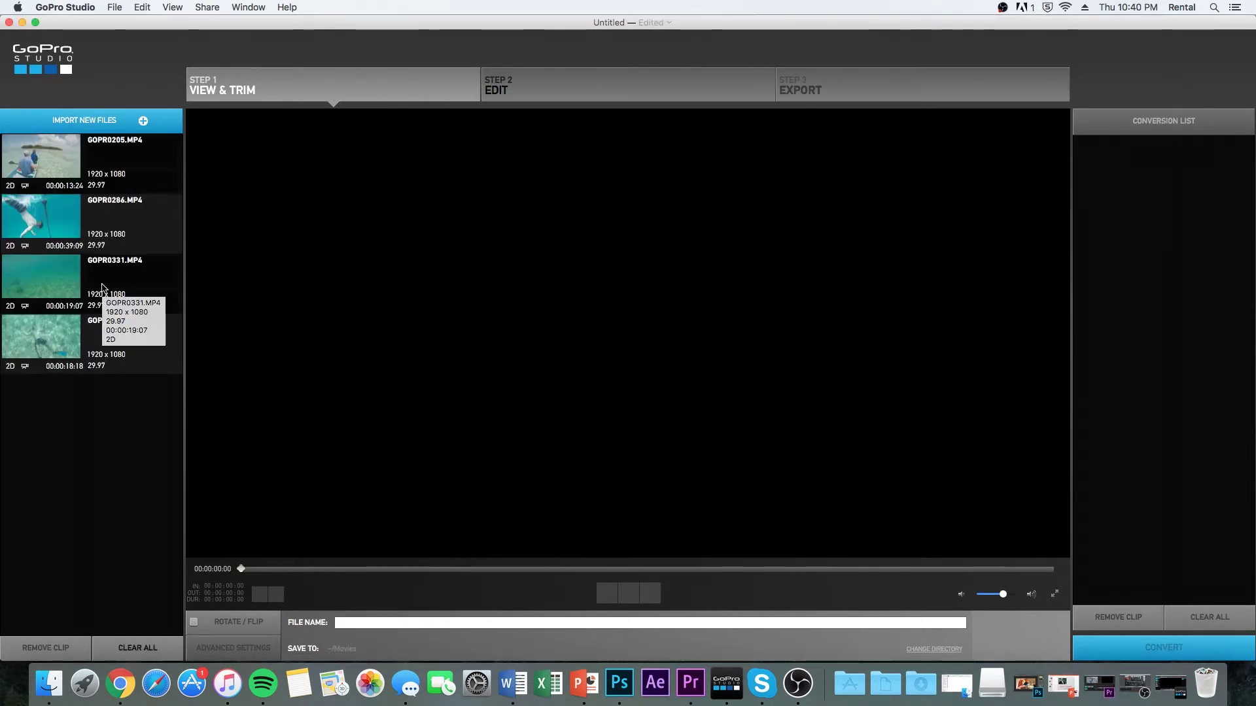
click(98, 226)
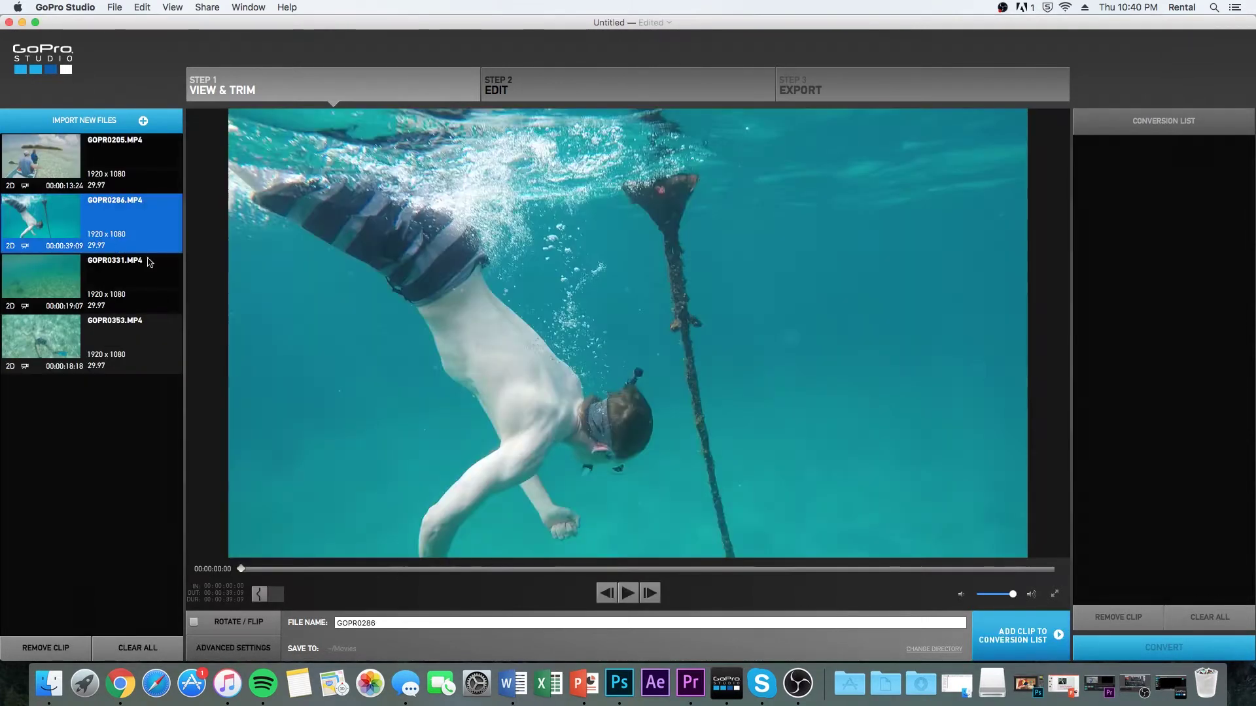
click(627, 594)
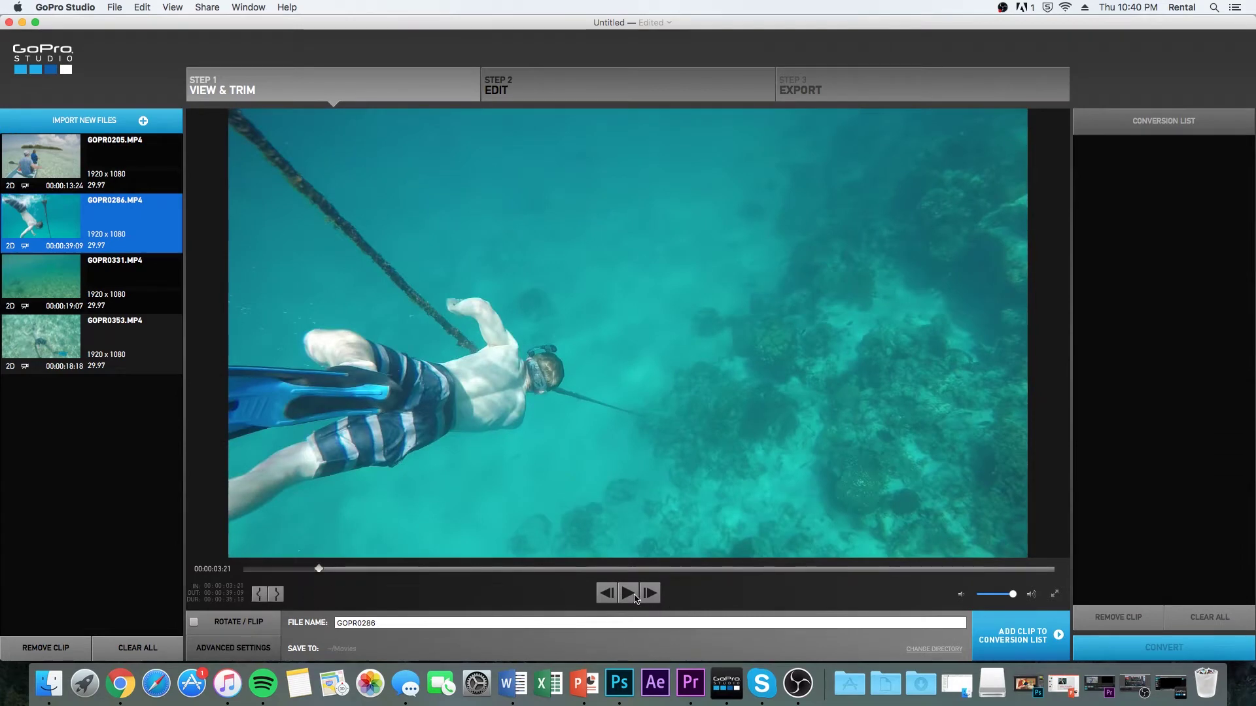
click(634, 598)
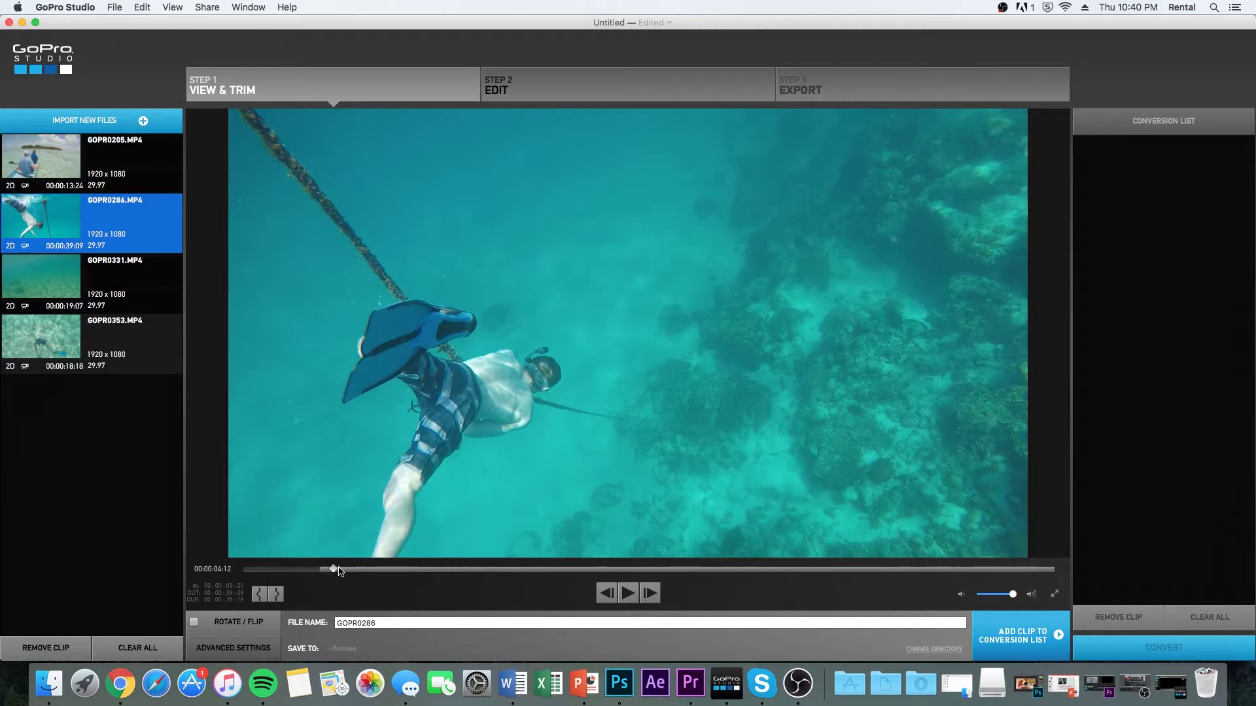
drag(337, 571, 332, 570)
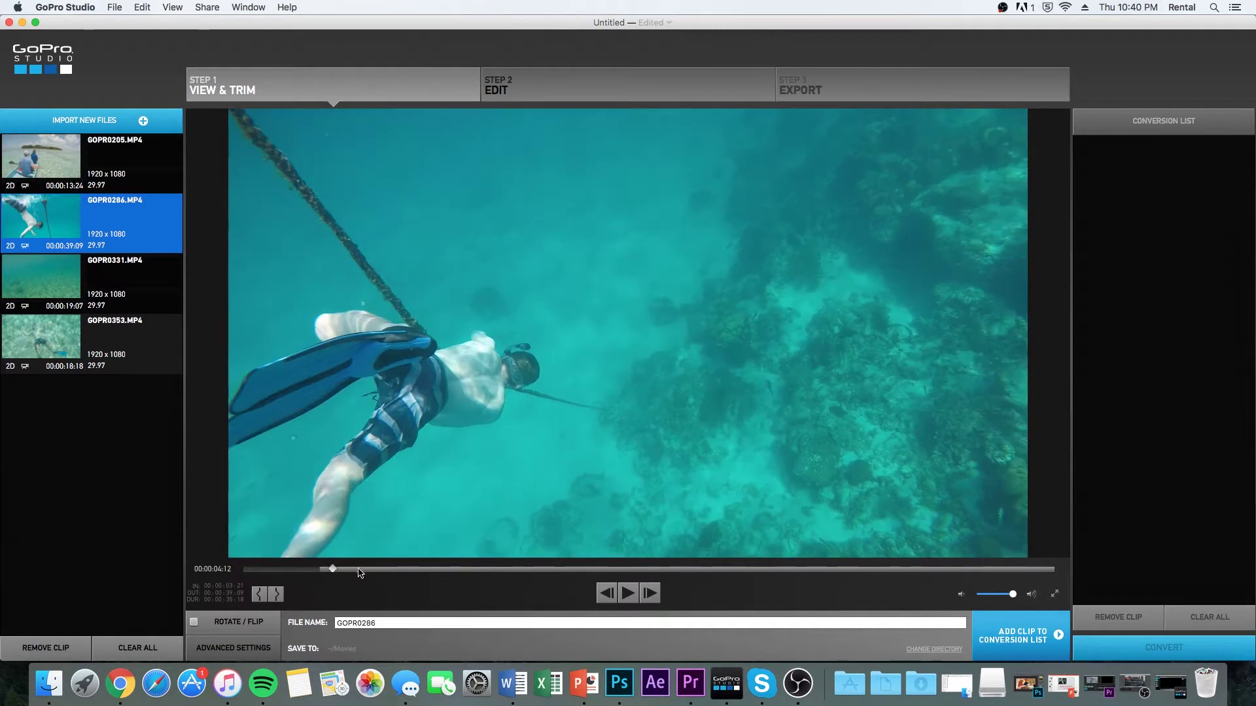
click(277, 595)
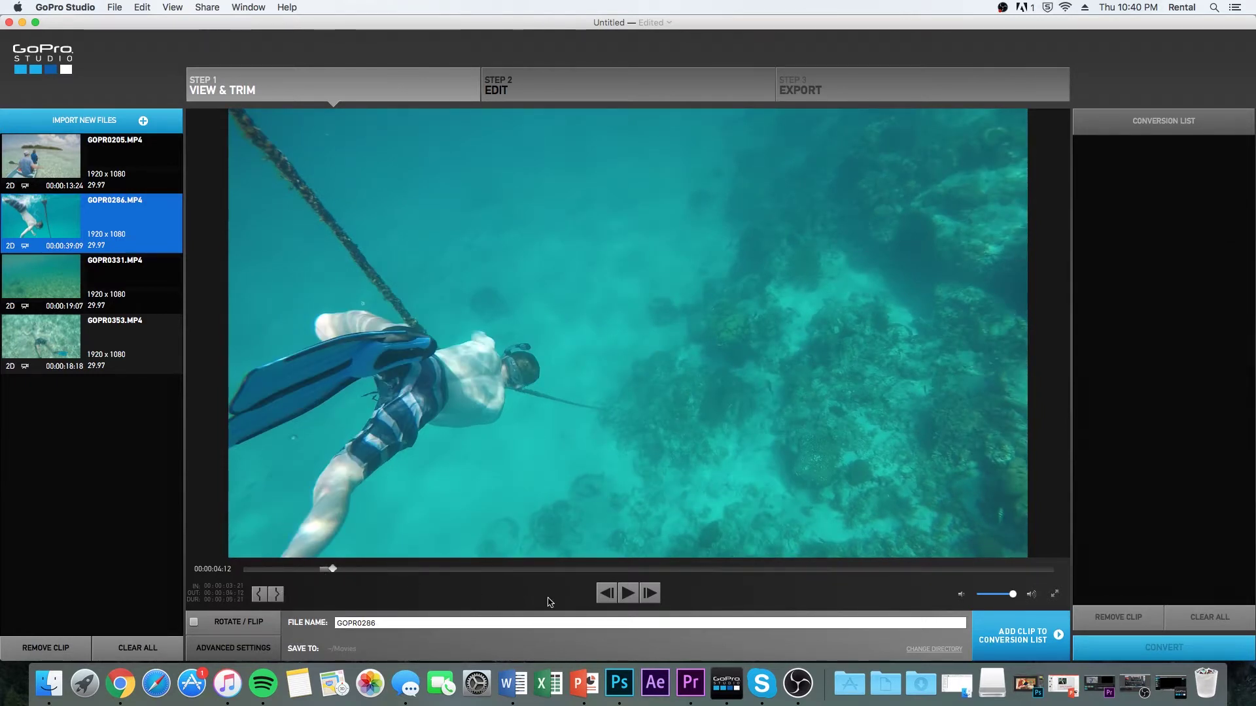
- In Advanced Settings, choose High quality and the source frame rate, remembered for future clips
click(259, 646)
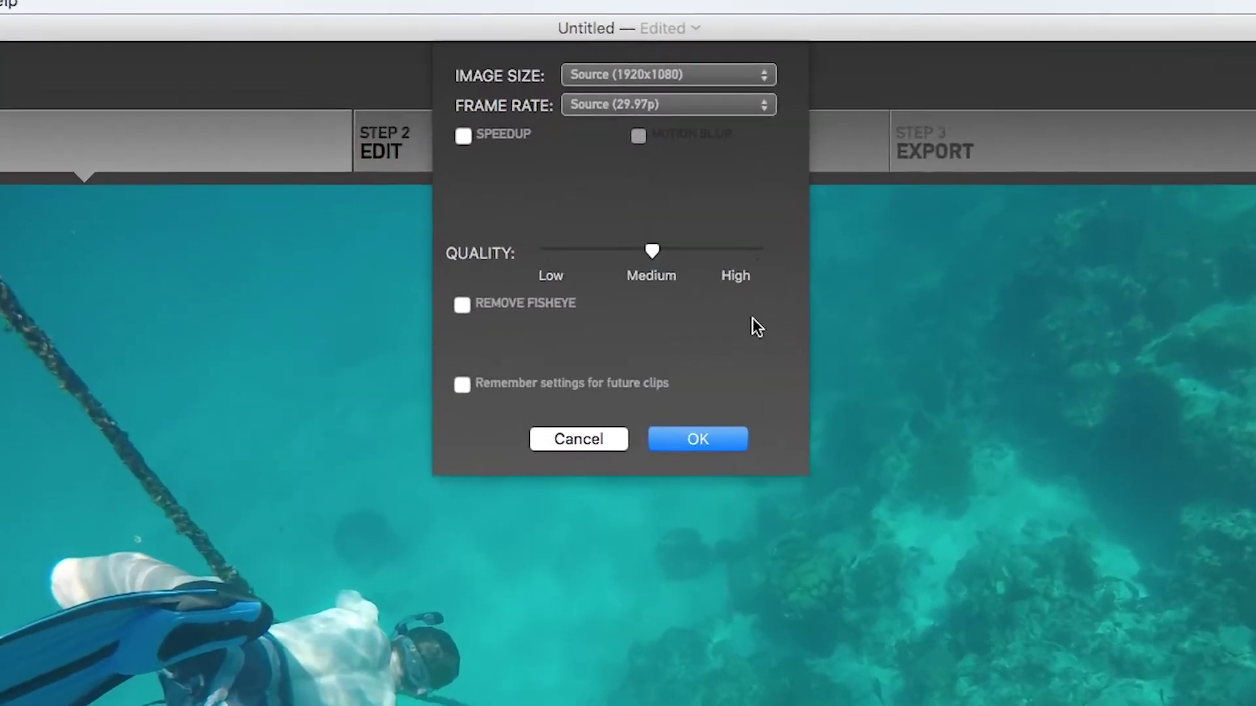
click(703, 142)
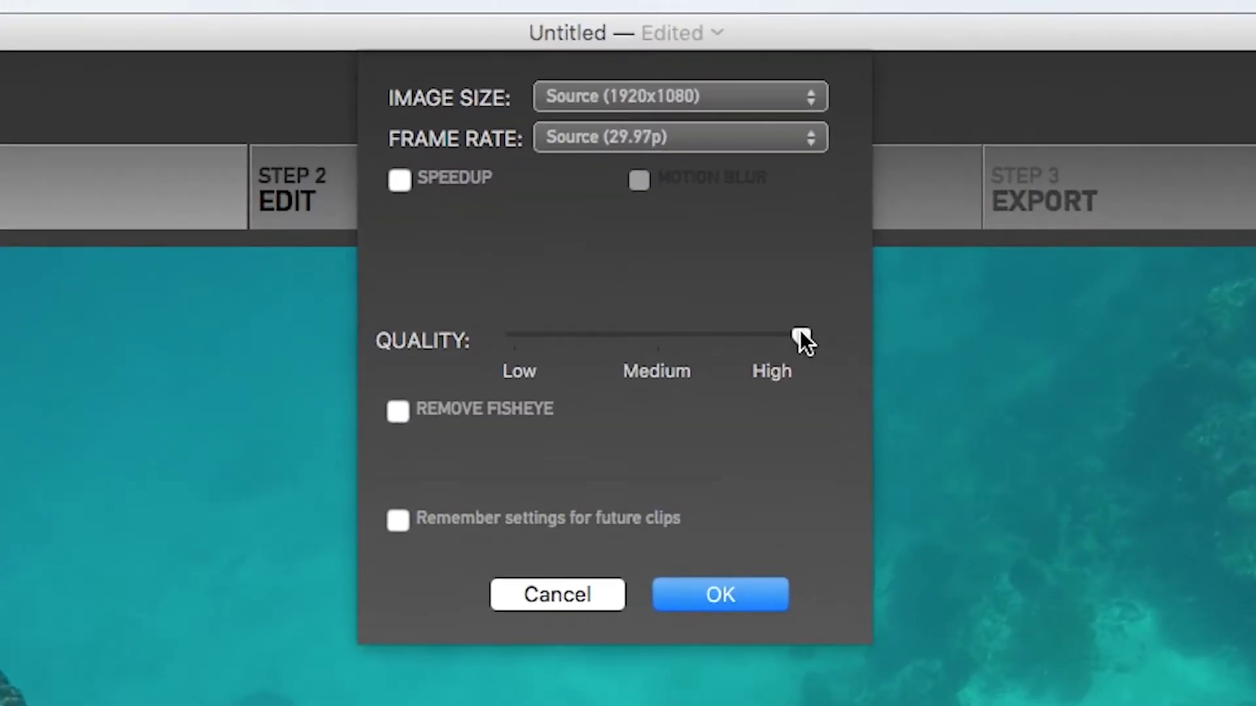
click(680, 143)
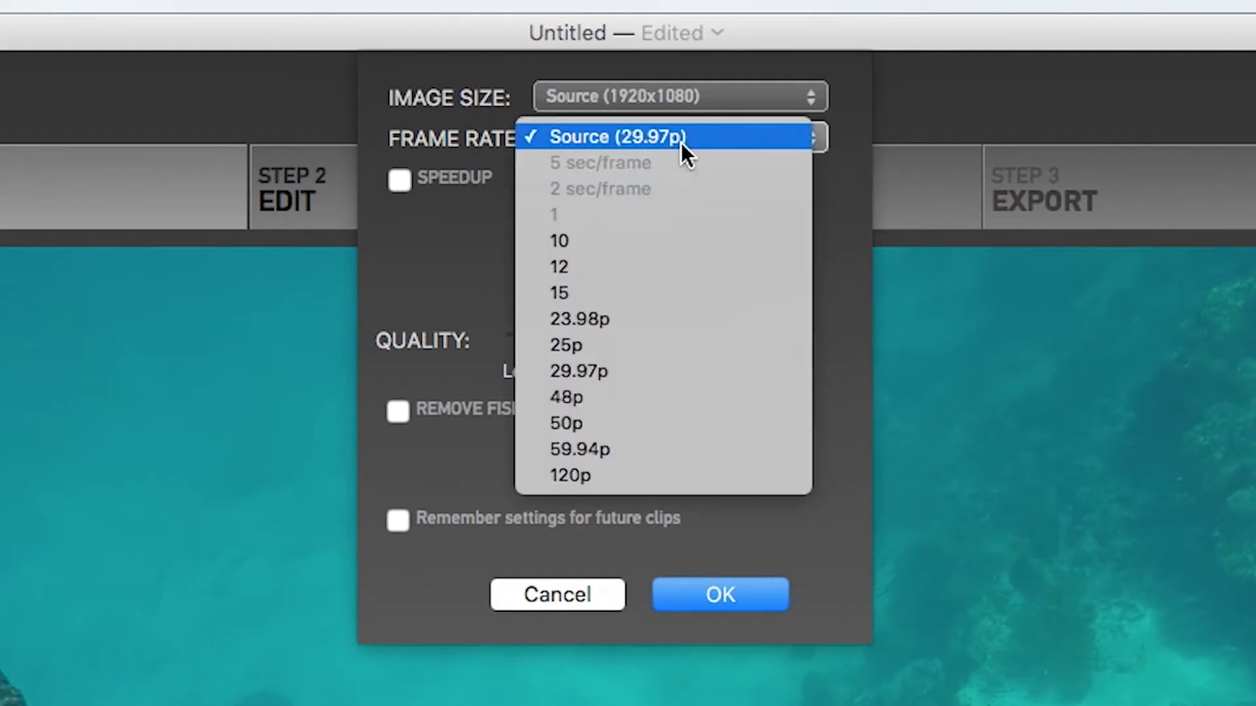
click(1026, 111)
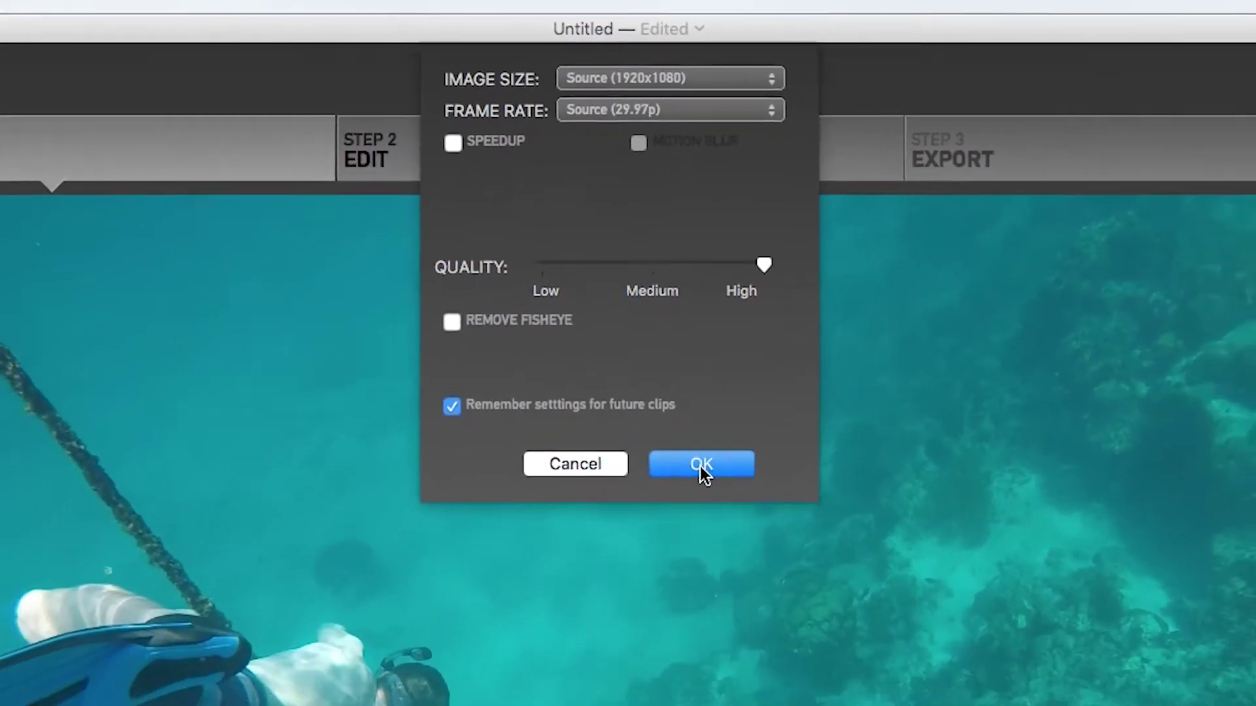
click(720, 595)
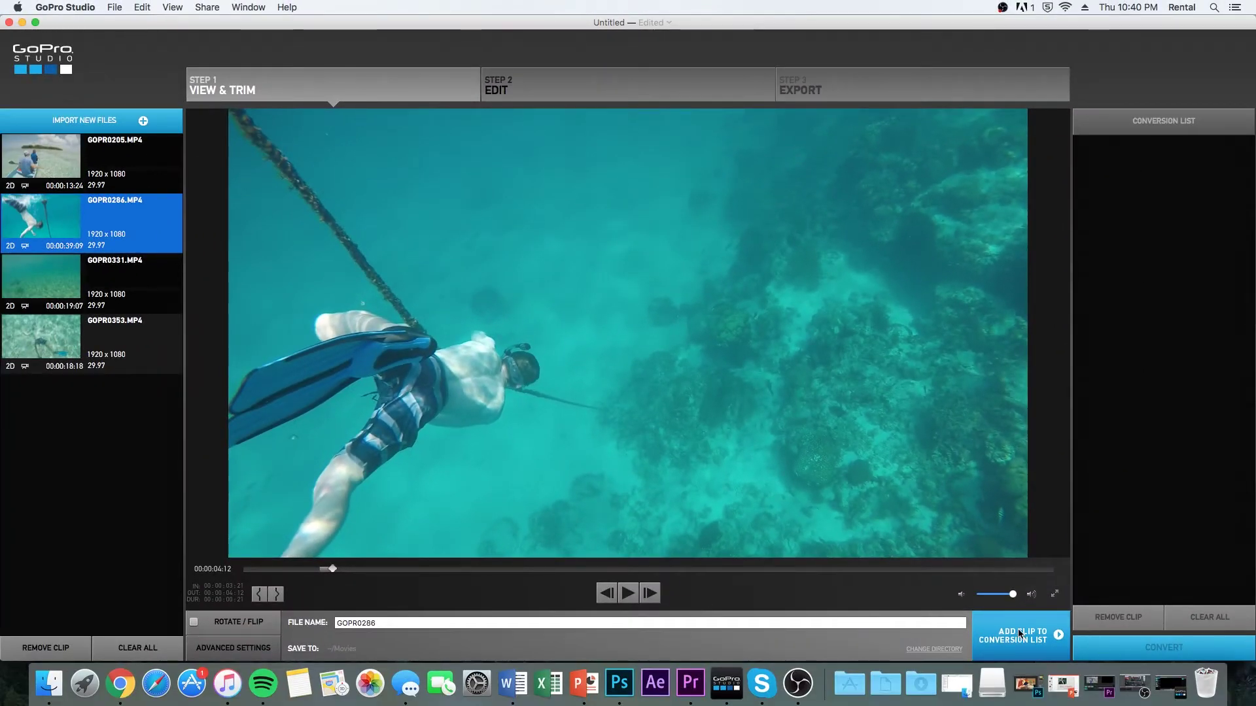
- Queue GOPR0286 for conversion and trim GOPR0331 with in and out points
click(1019, 633)
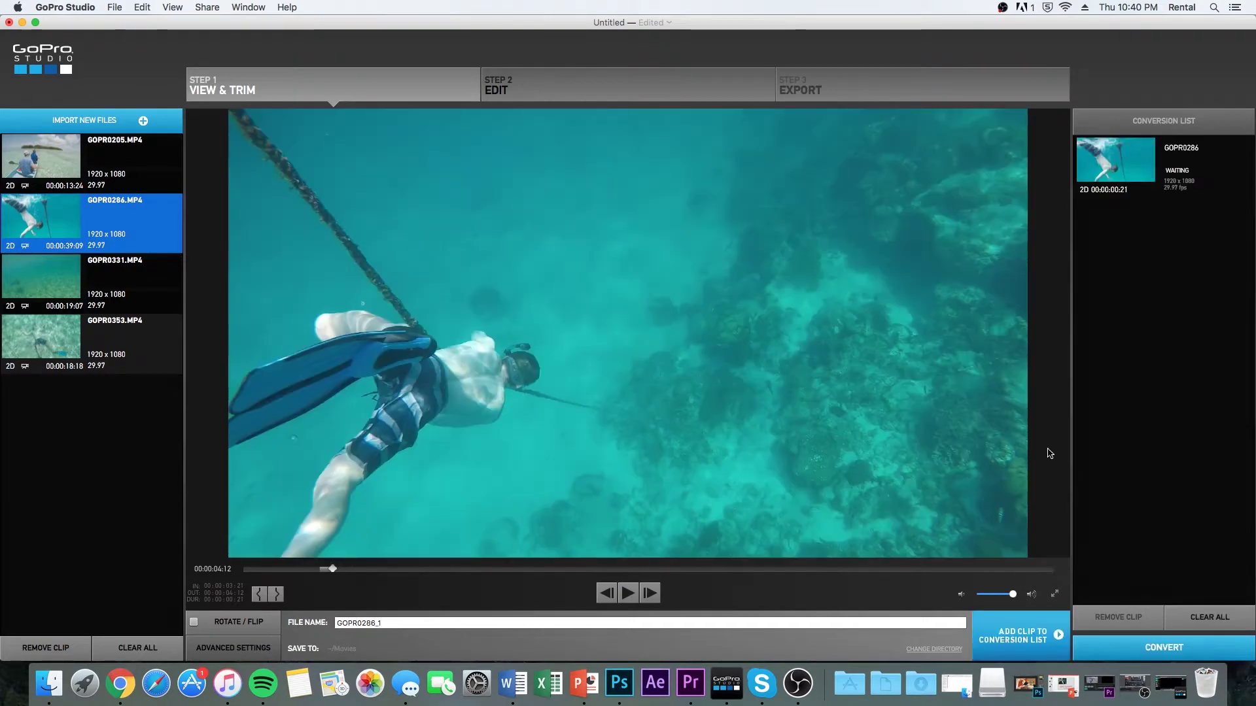
click(57, 266)
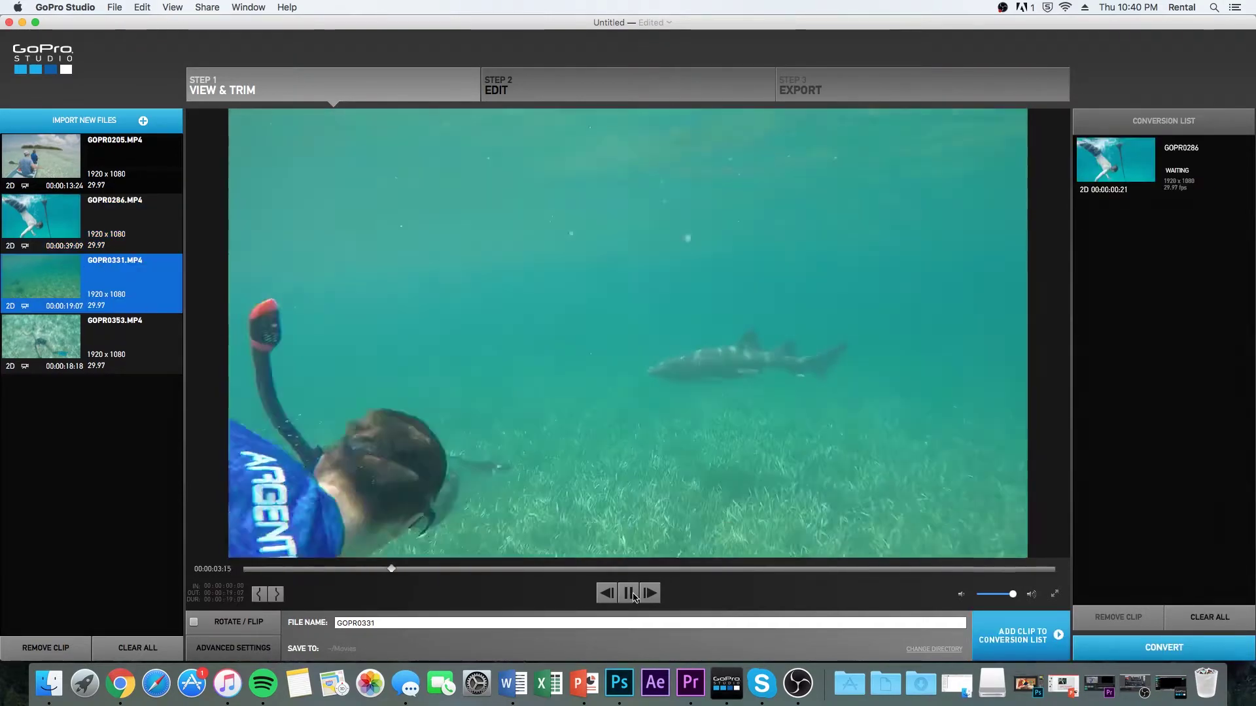
click(532, 569)
key(i)
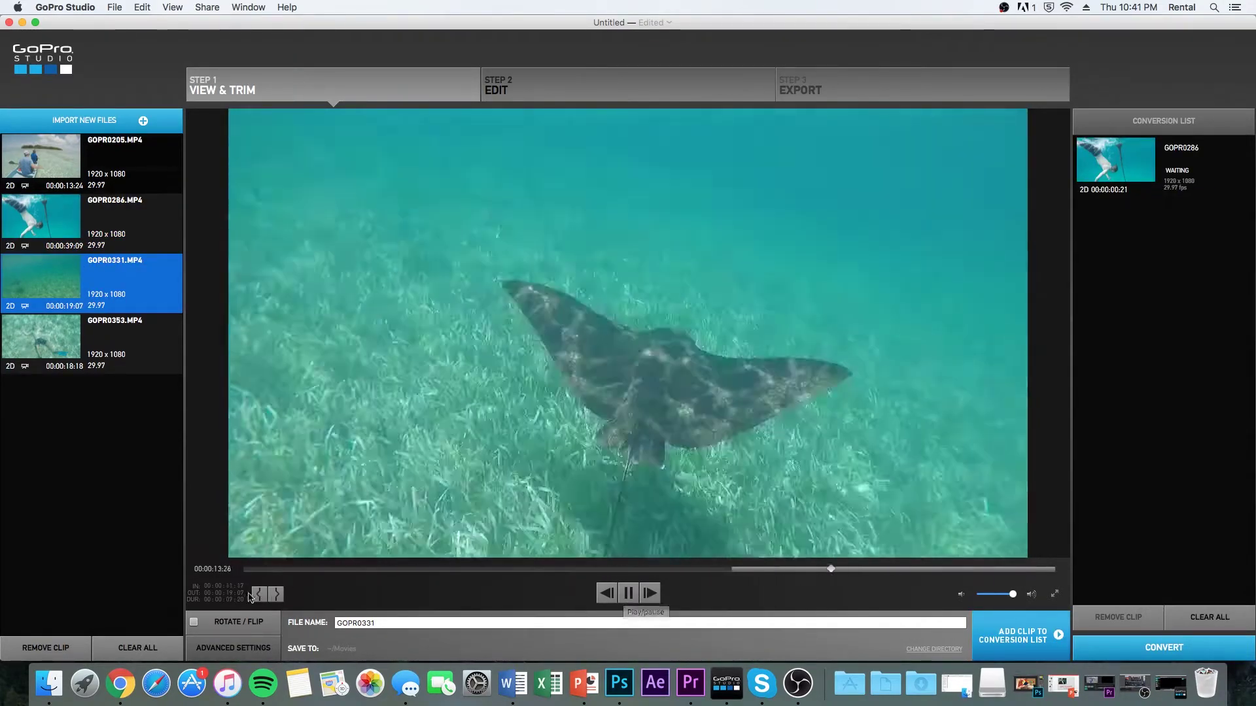
key(o)
key(super+e)
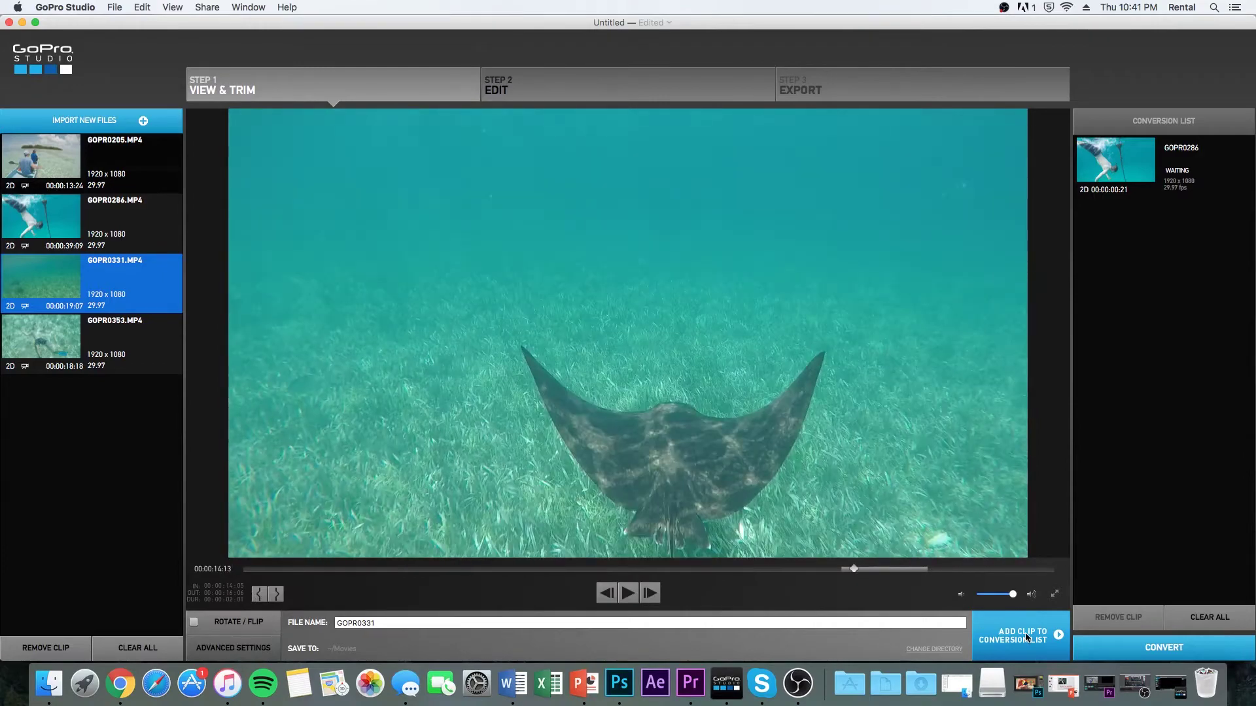
- Trim GOPR0205 with in and out points and queue it for conversion
key(space)
key(i)
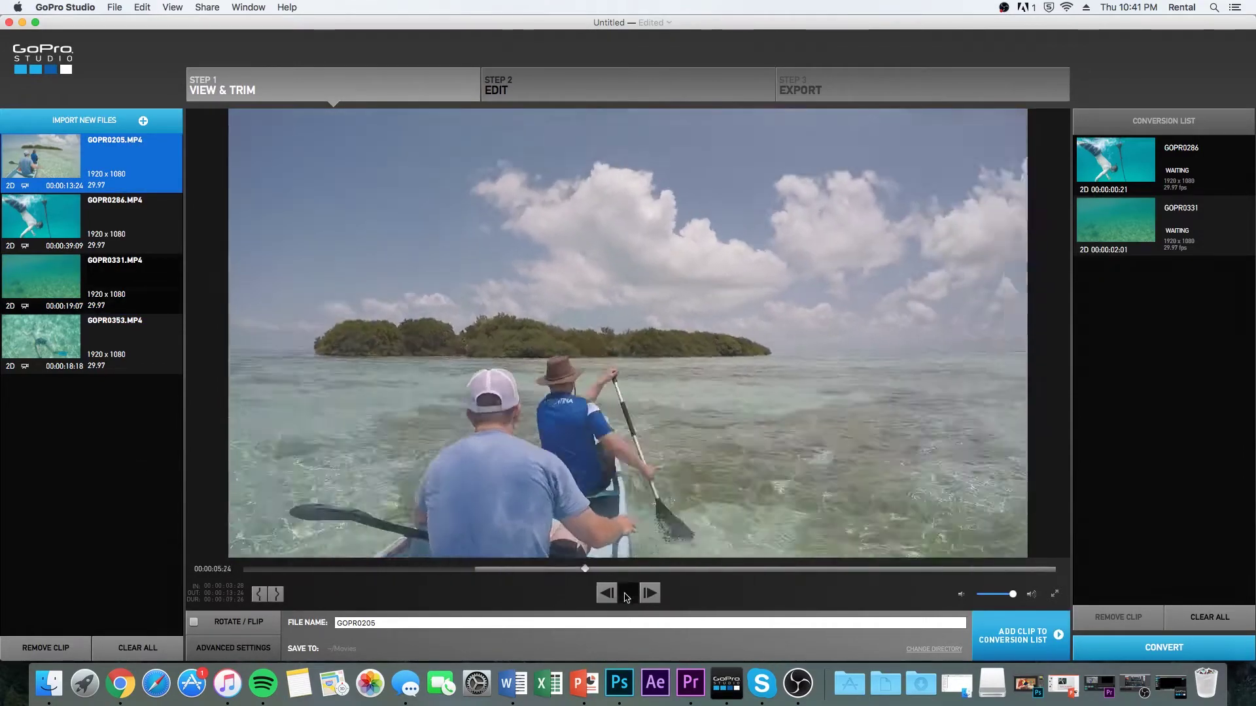
key(o)
key(space)
click(1025, 638)
- Trim GOPR0353 from 09:27 to 13:11 and queue it for conversion
click(118, 344)
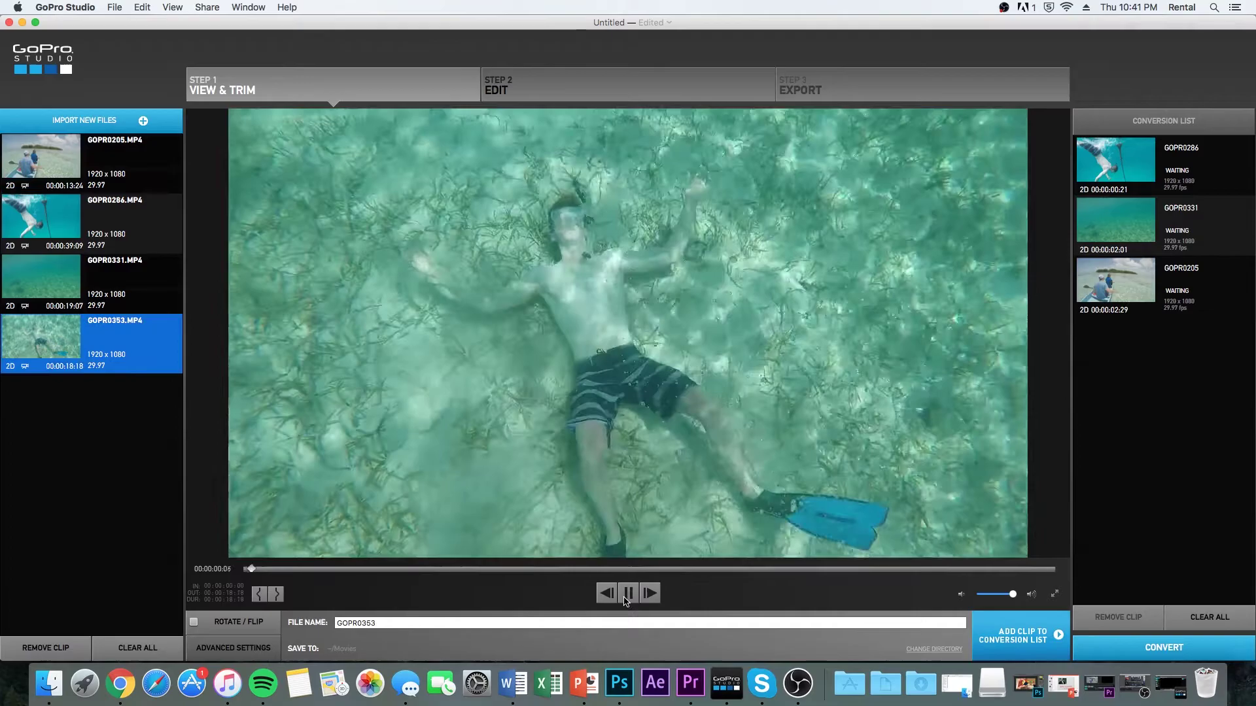
click(626, 593)
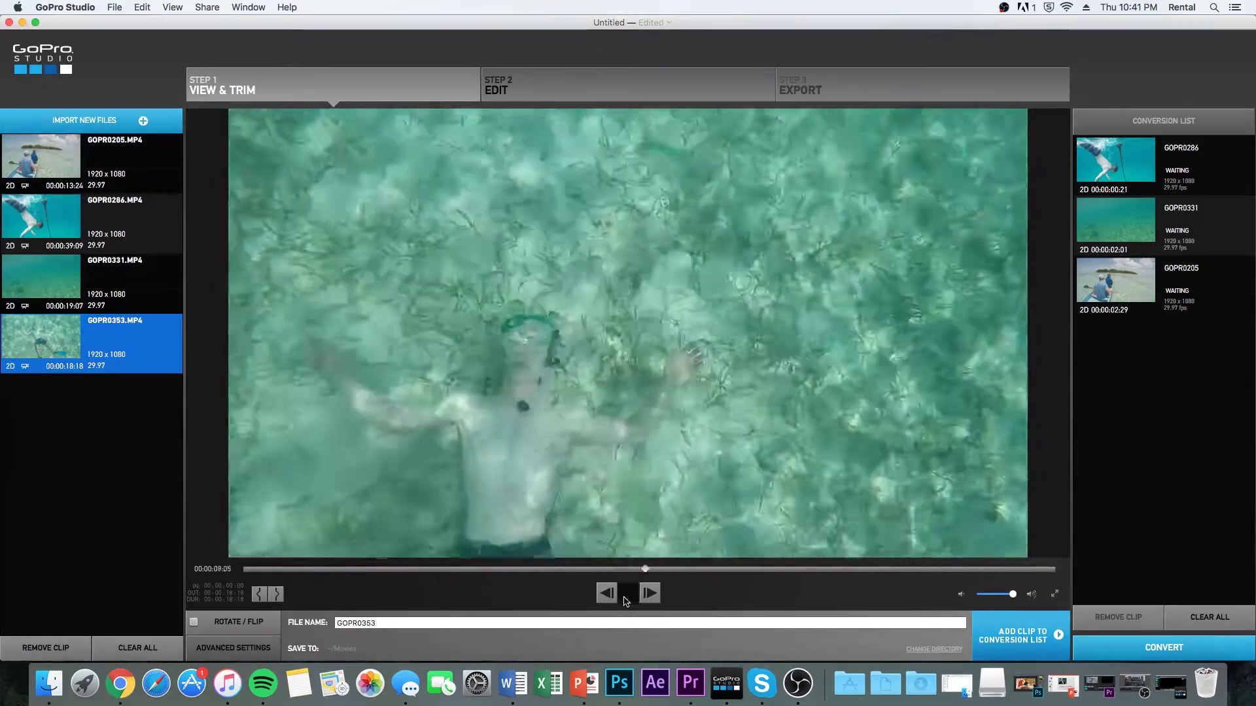
click(626, 595)
key(i)
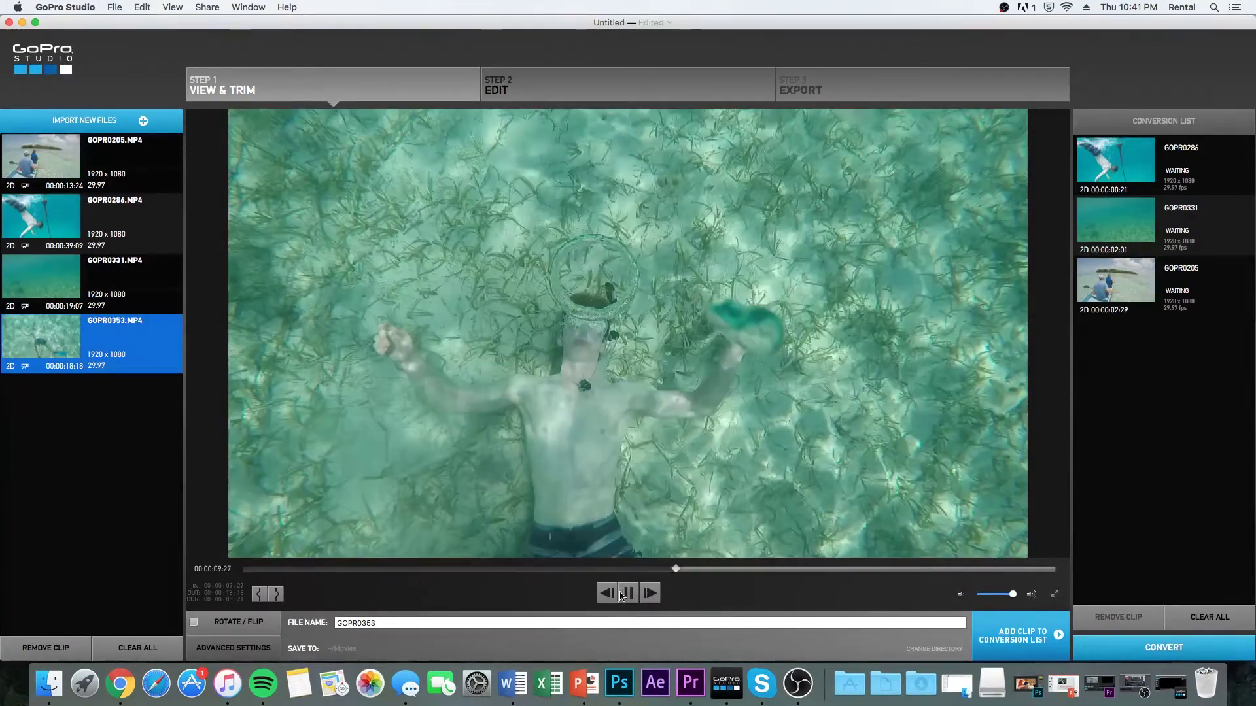
click(623, 595)
click(623, 595)
key(o)
click(1020, 638)
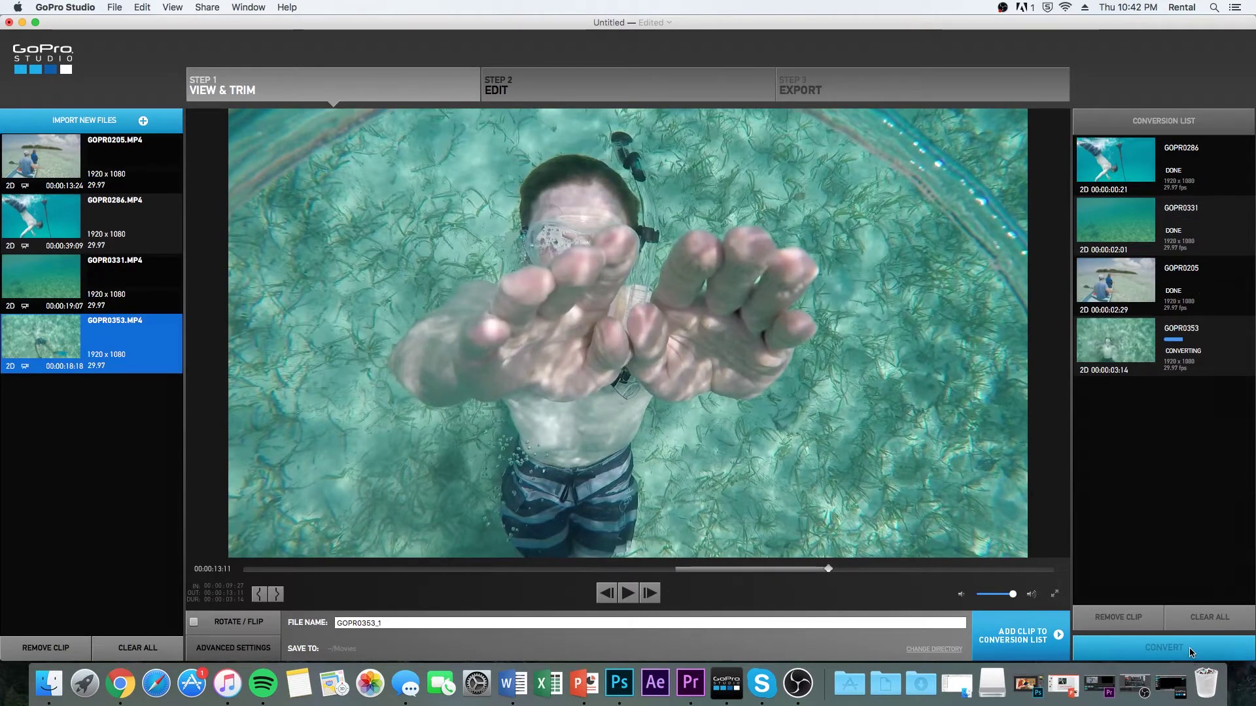
- In the Edit step, preview the four converted clips and place them all on the video track
click(580, 81)
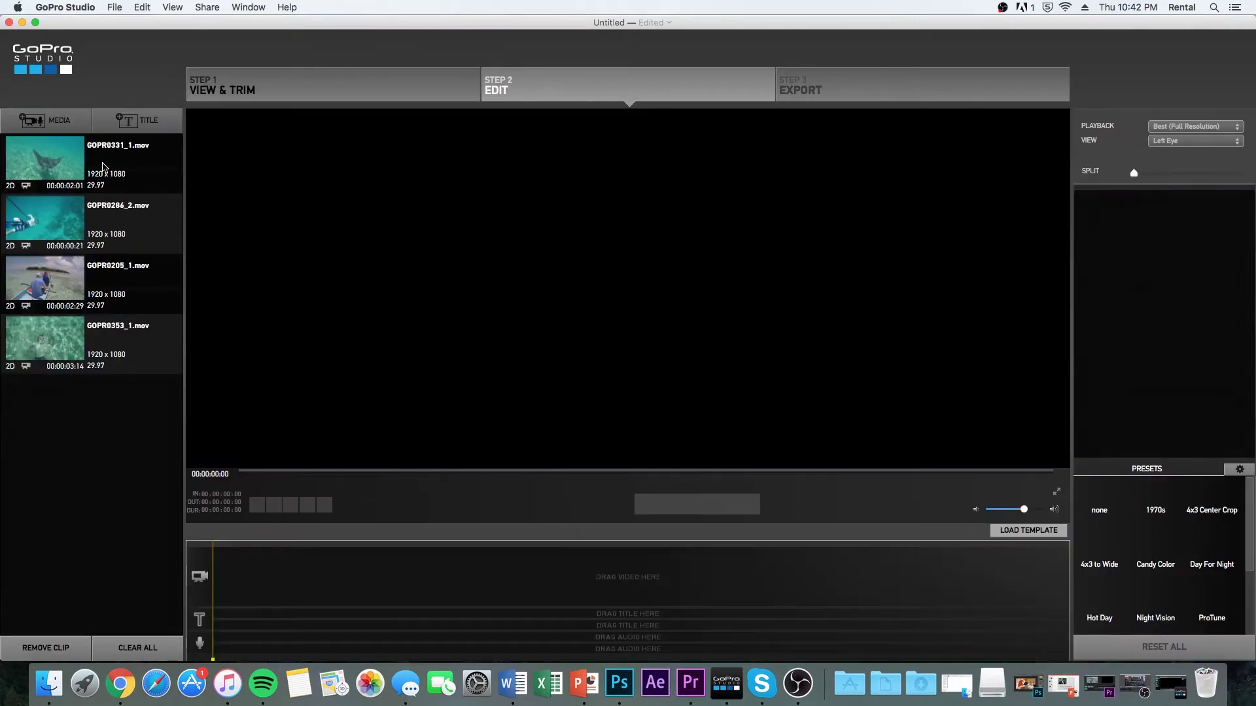
click(102, 167)
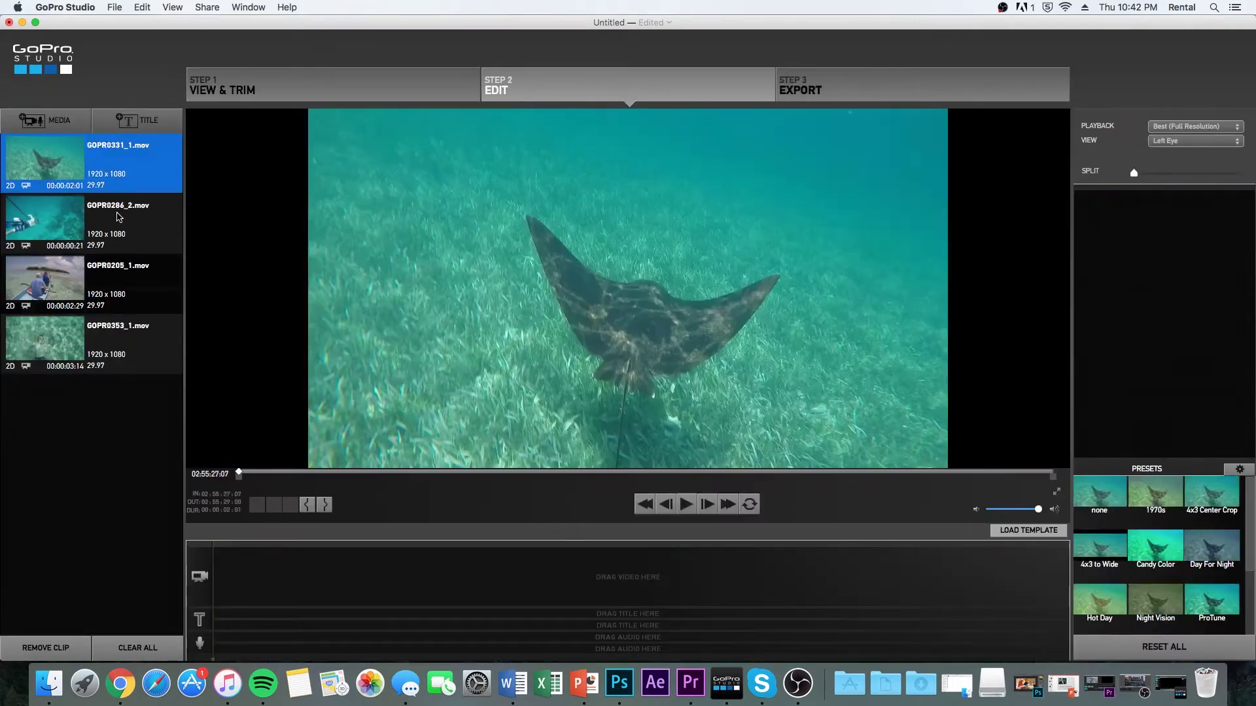
click(117, 226)
click(124, 284)
click(130, 344)
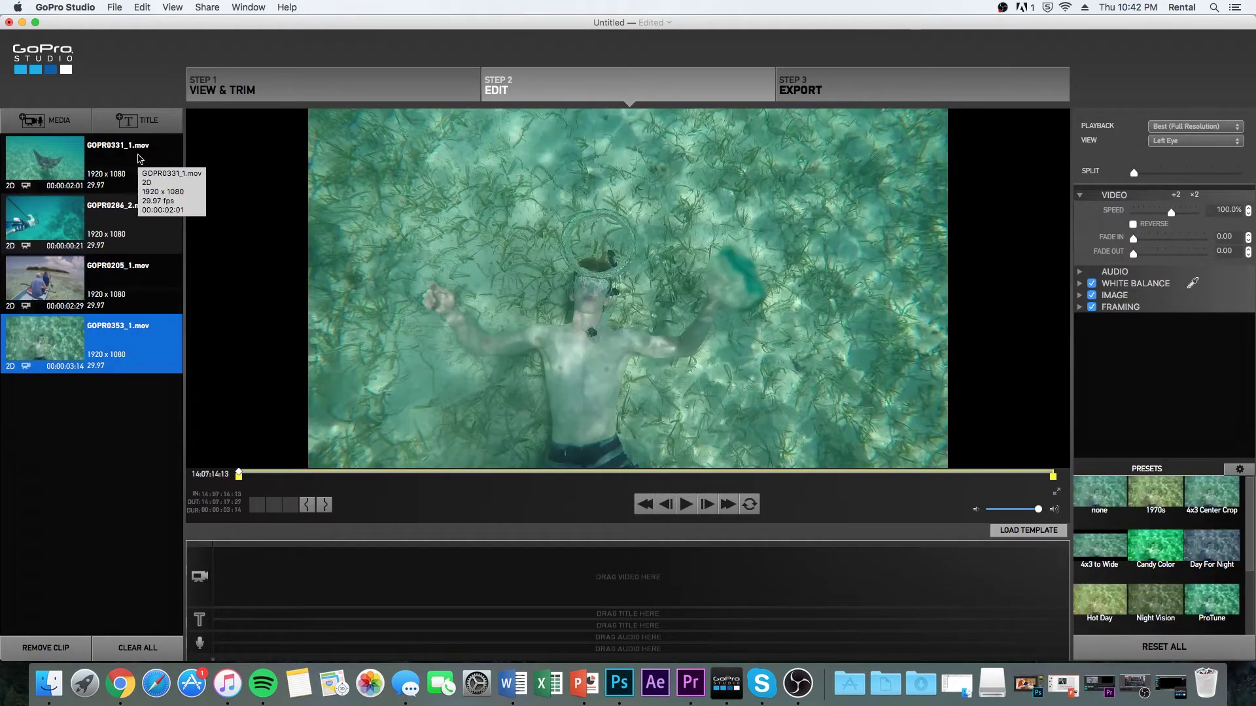
click(141, 163)
shift+click(145, 320)
drag(146, 319, 347, 597)
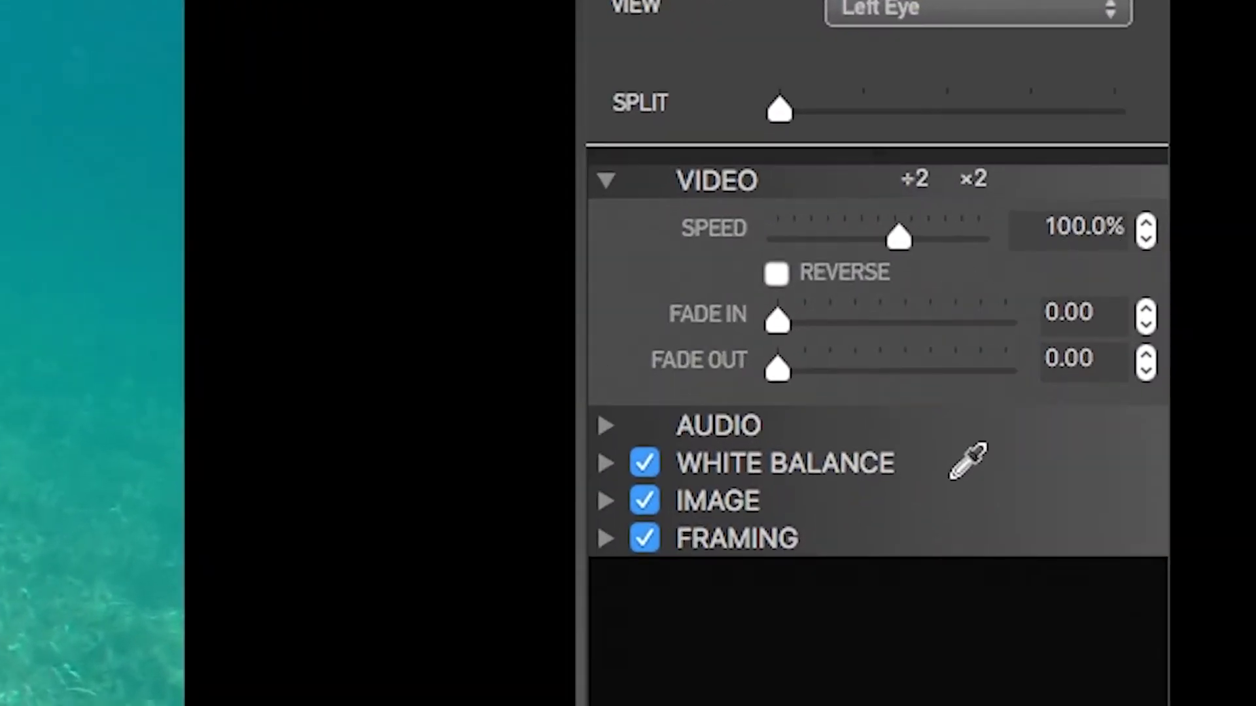
- Set GOPR0331_1's speed to 10% with Flux and play it back
click(1075, 230)
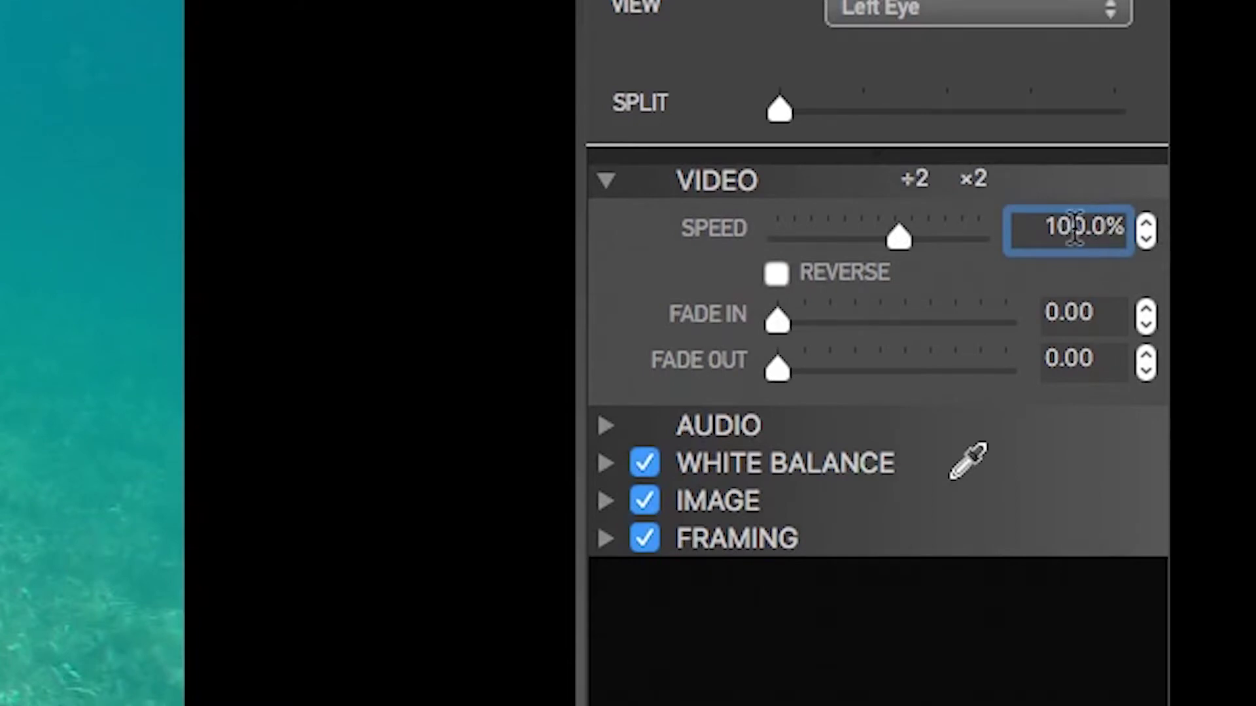
double_click(1075, 230)
text(10)
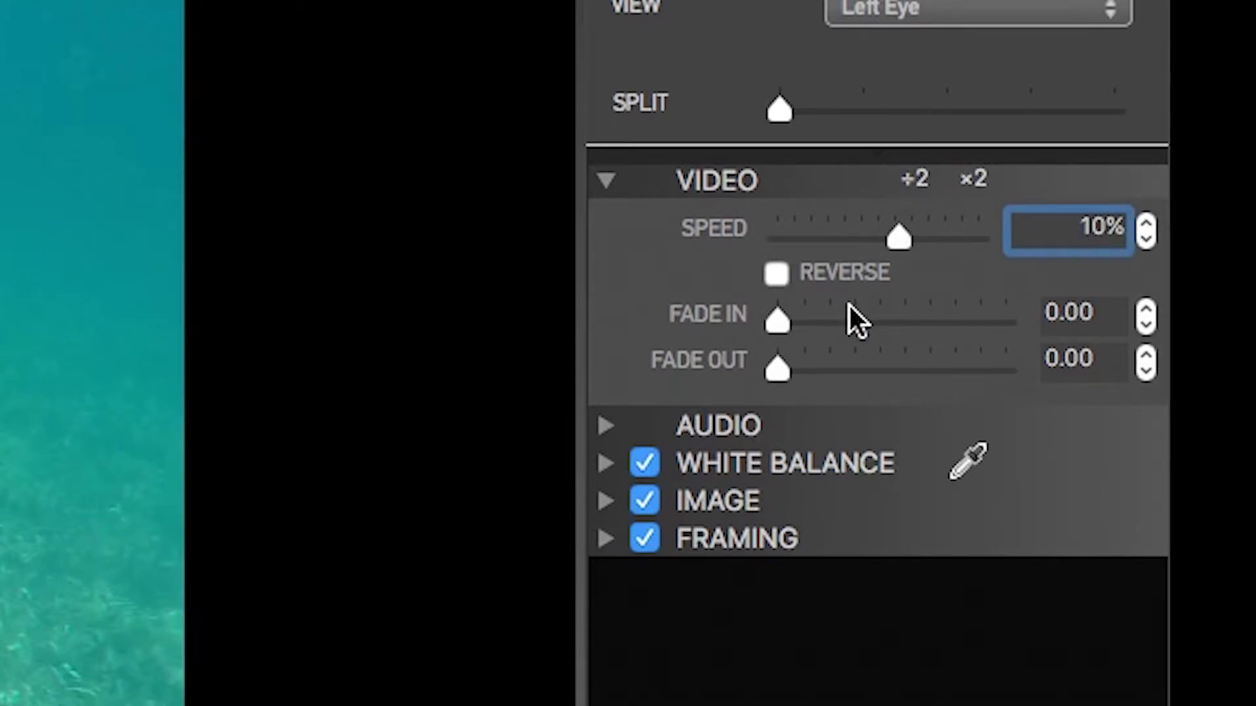
key(Return)
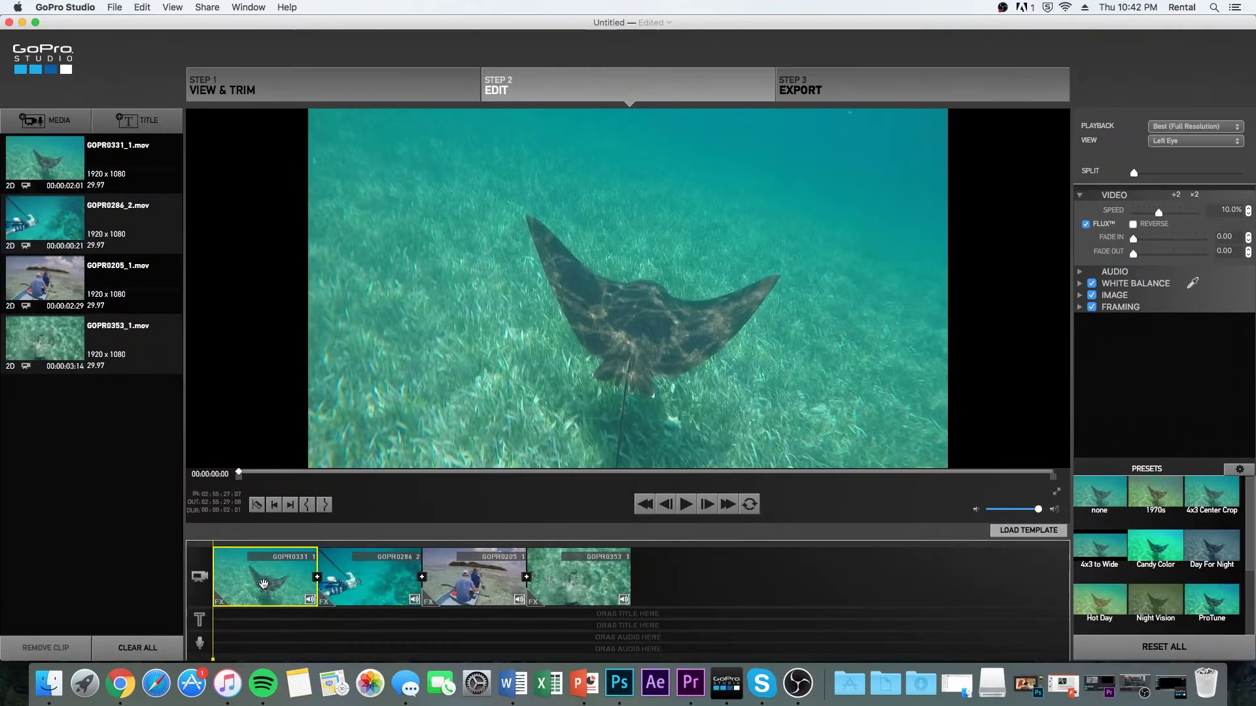
click(687, 505)
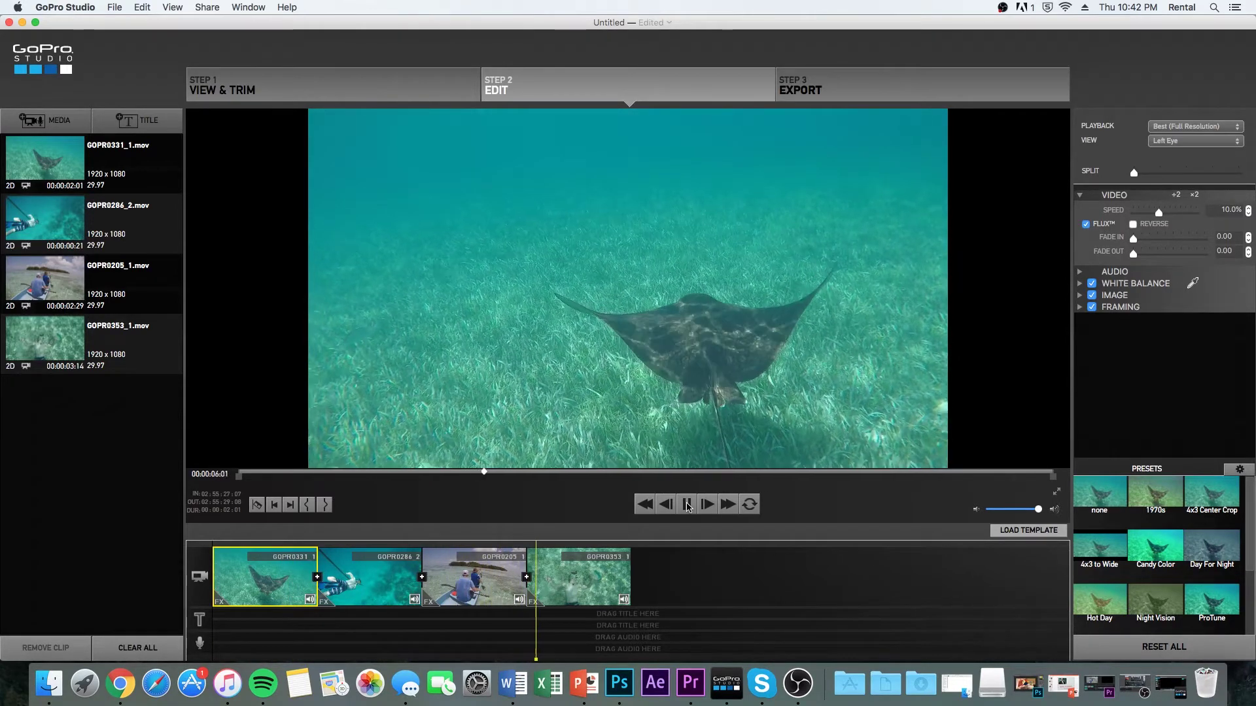
- Replay the eagle ray clip from the start and set its out point at the chosen end
click(687, 505)
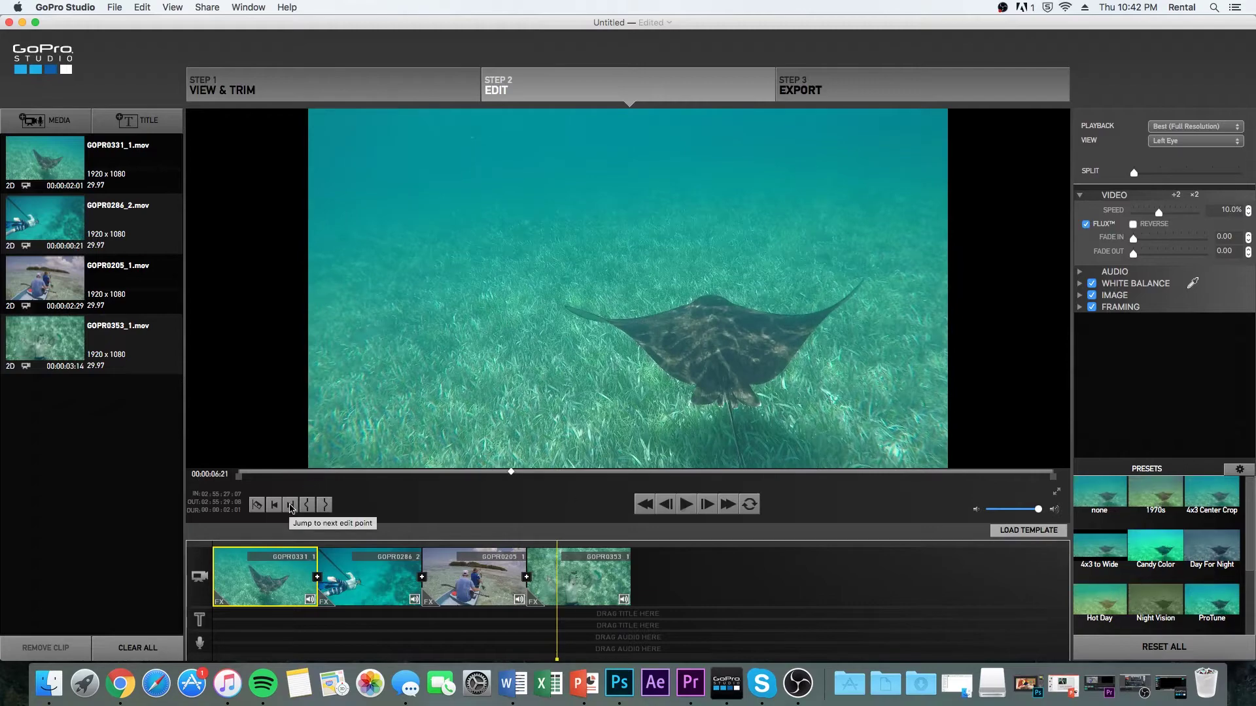
click(307, 505)
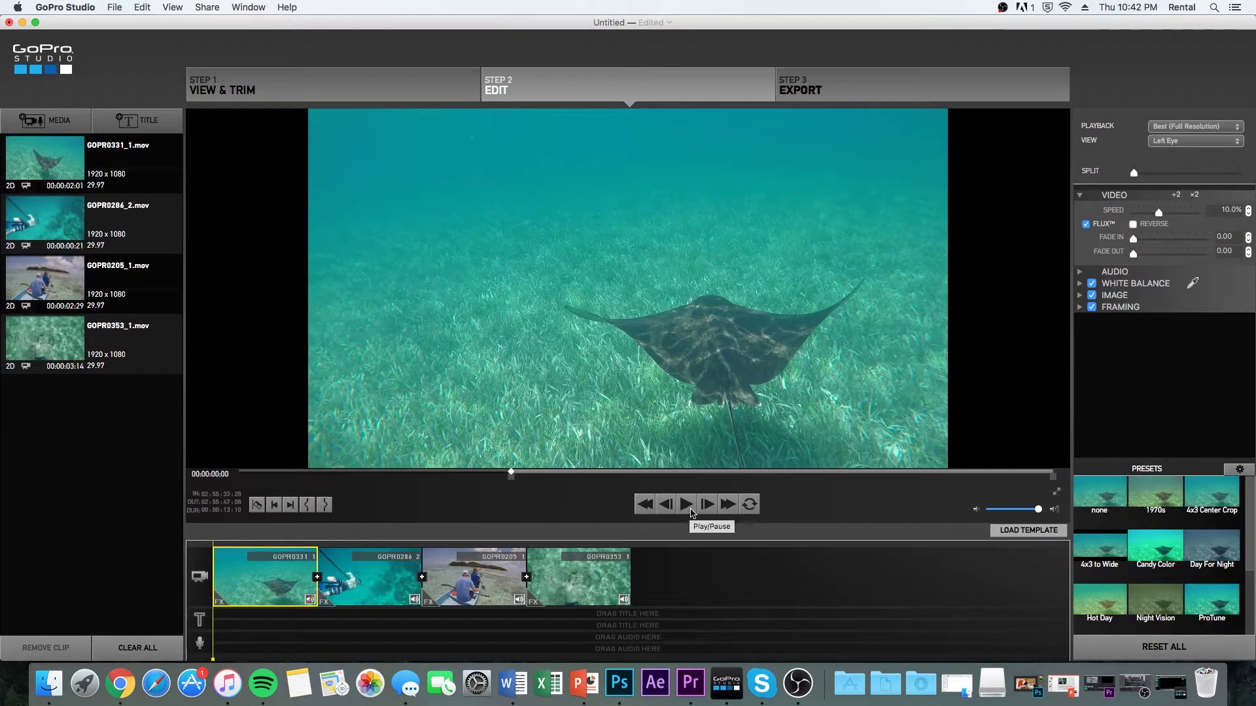
click(692, 512)
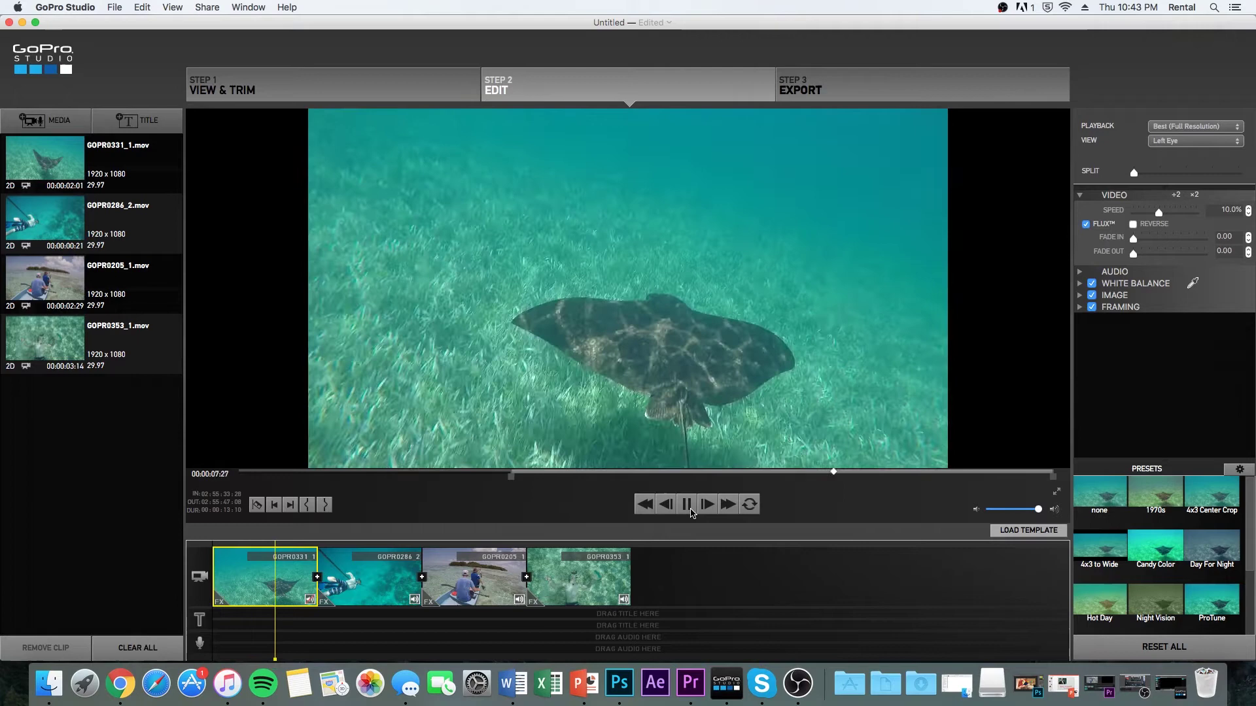
click(691, 512)
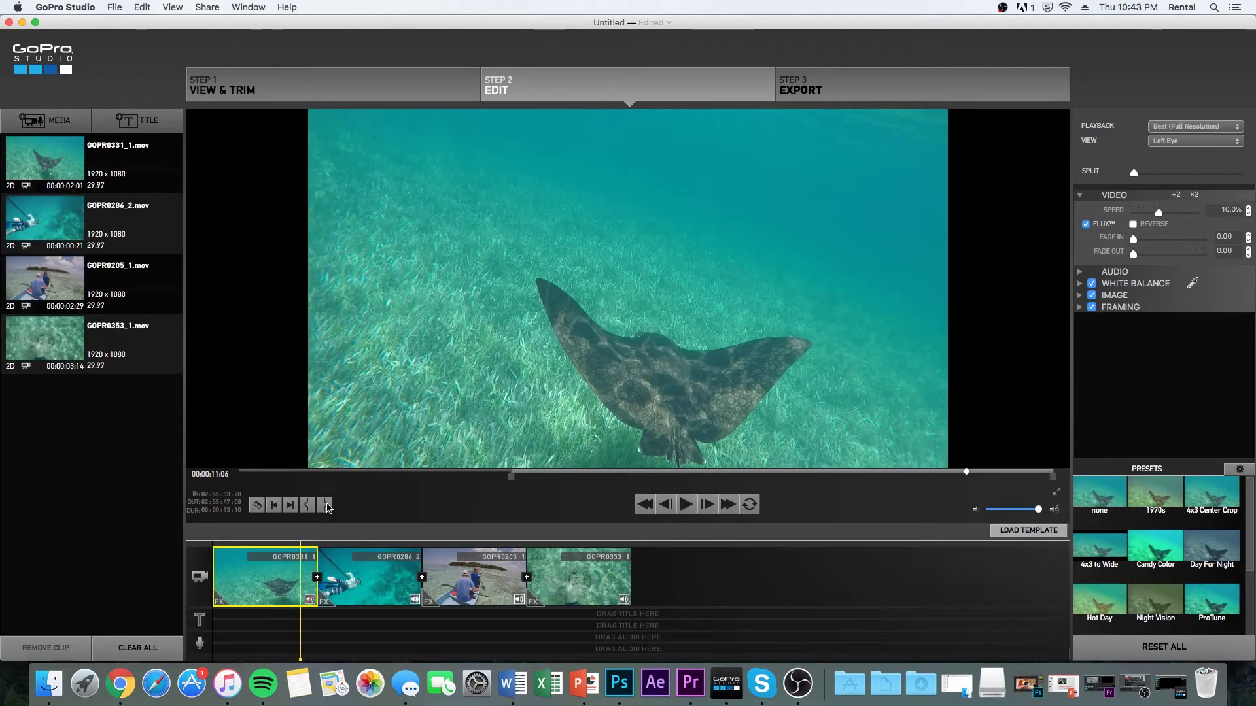
click(326, 505)
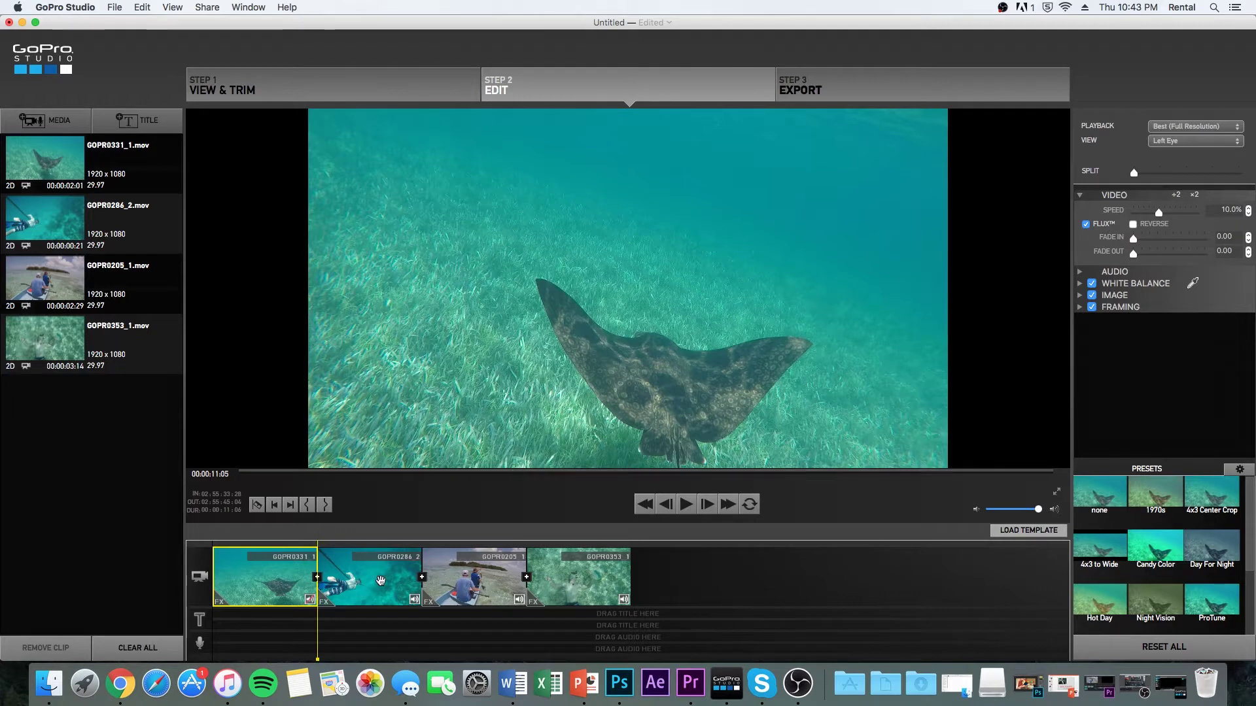
- Slow diver clip GOPR0286 to 10% speed, preview it, and select the remaining clips
click(380, 581)
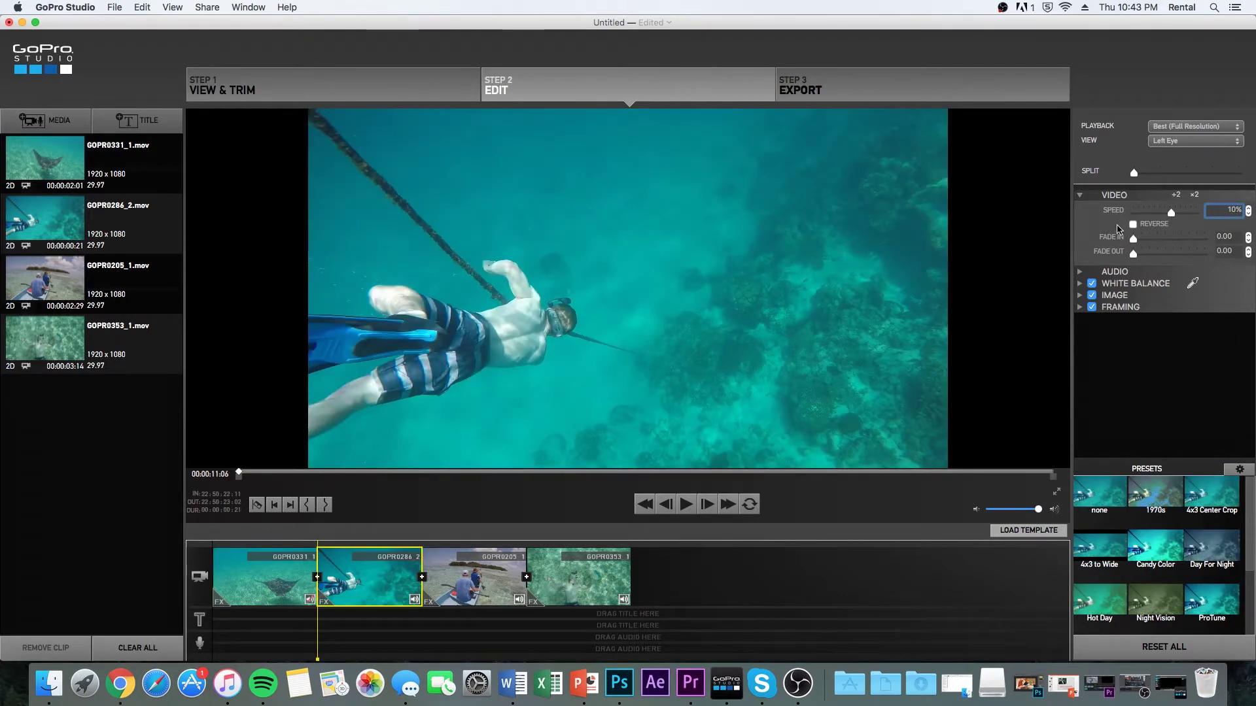
key(Return)
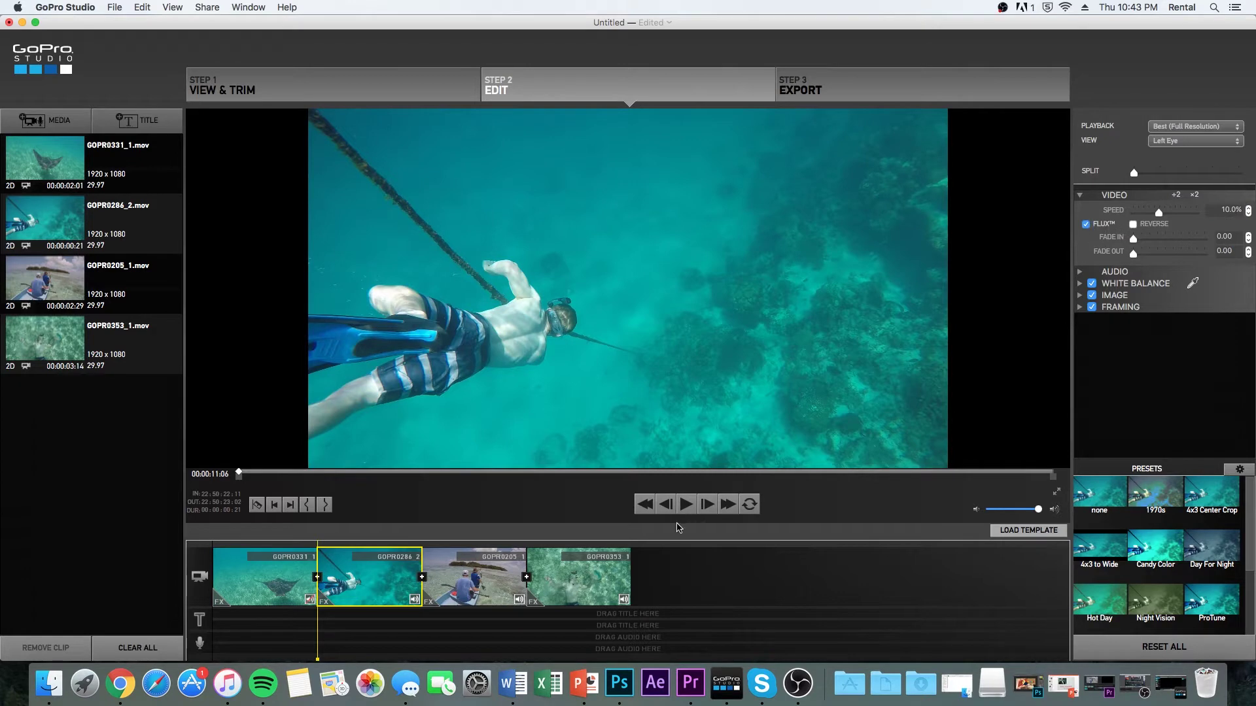
click(684, 505)
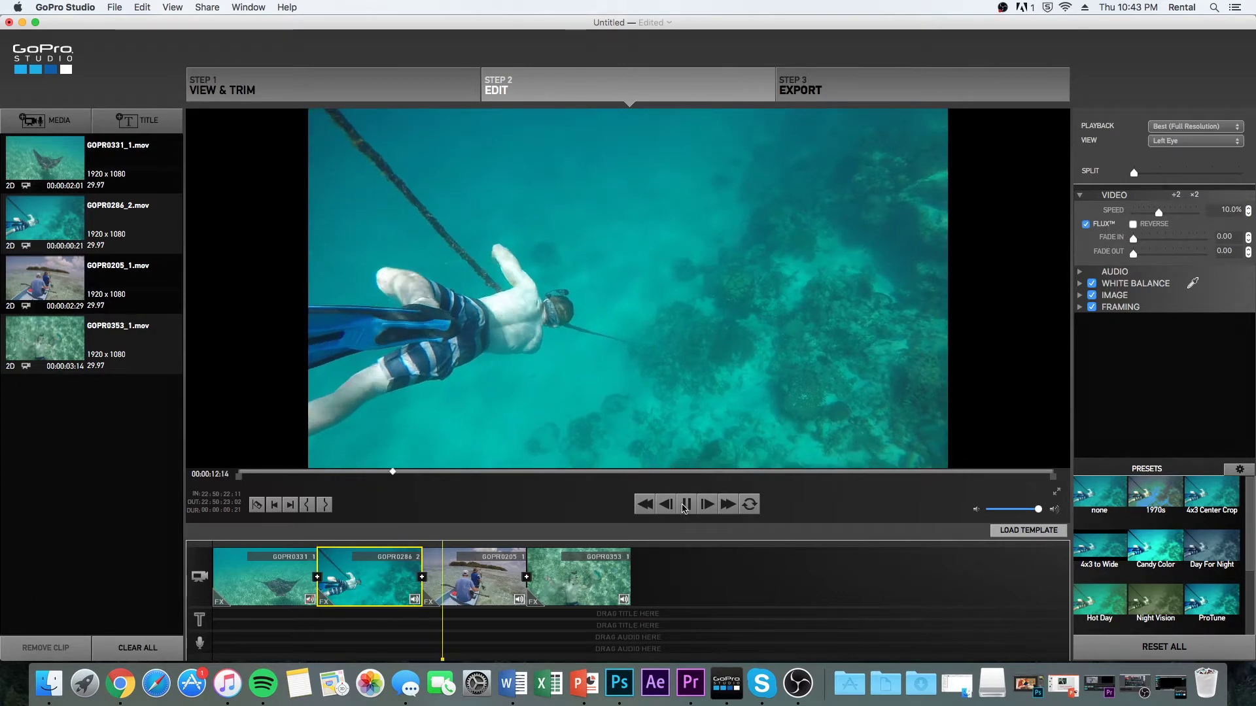
click(471, 578)
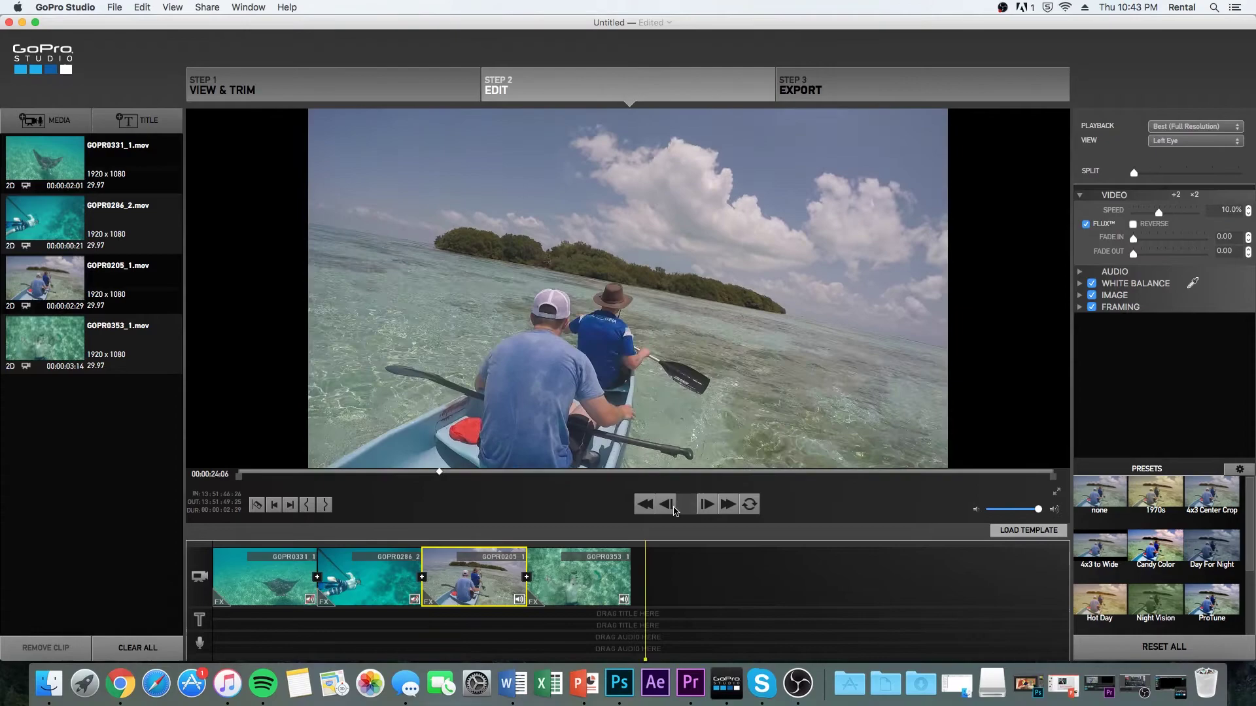
click(576, 579)
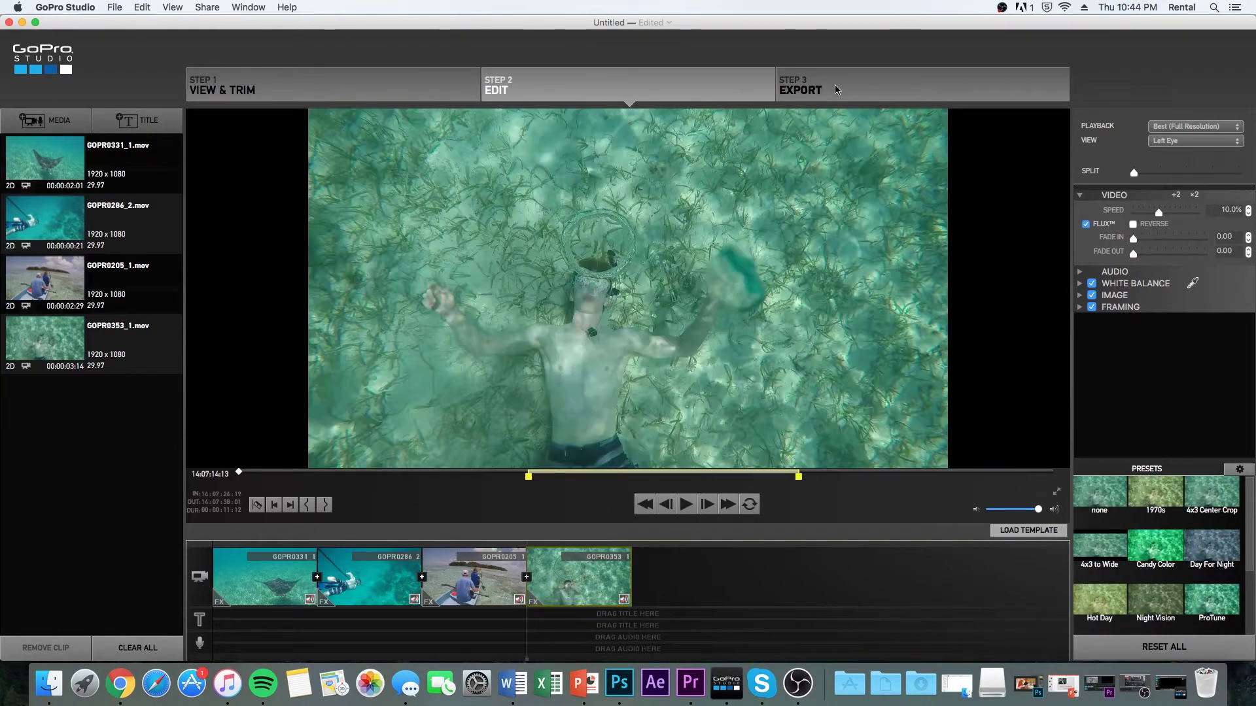
- Export the project as 'Belize Flux' with Apply Flux checked, then cancel the export
click(842, 85)
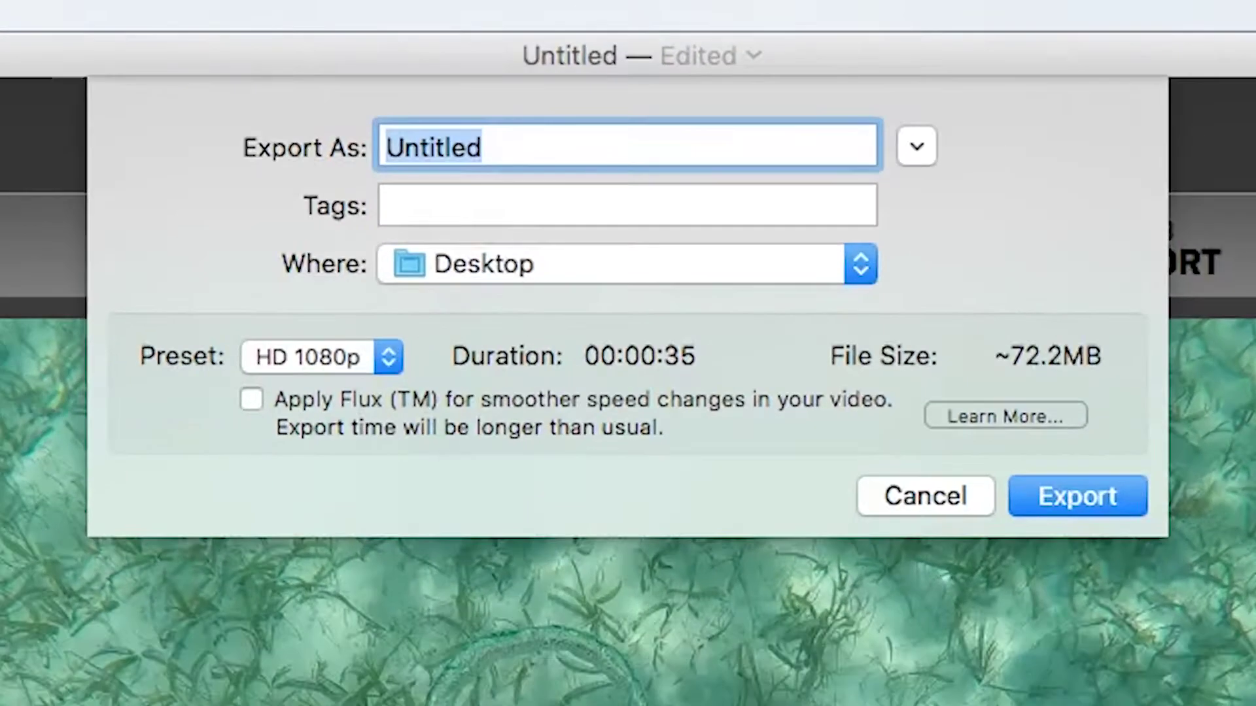
key(BackSpace)
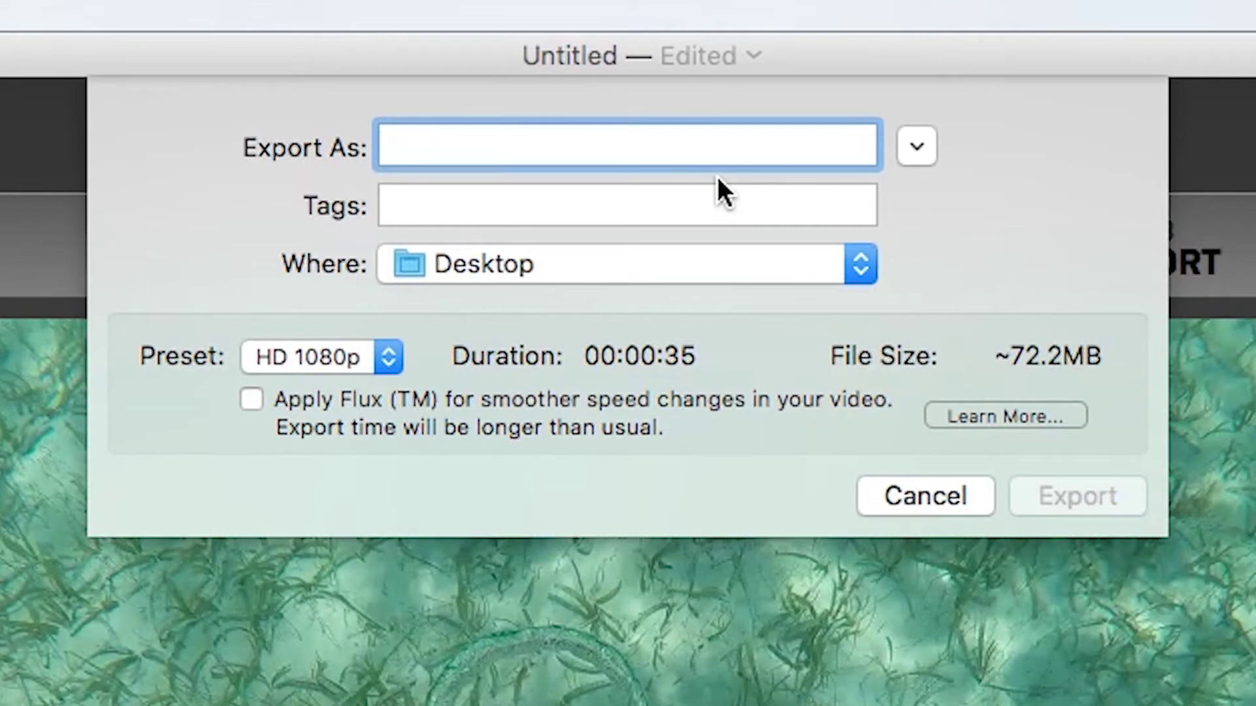
text(Belize Flux)
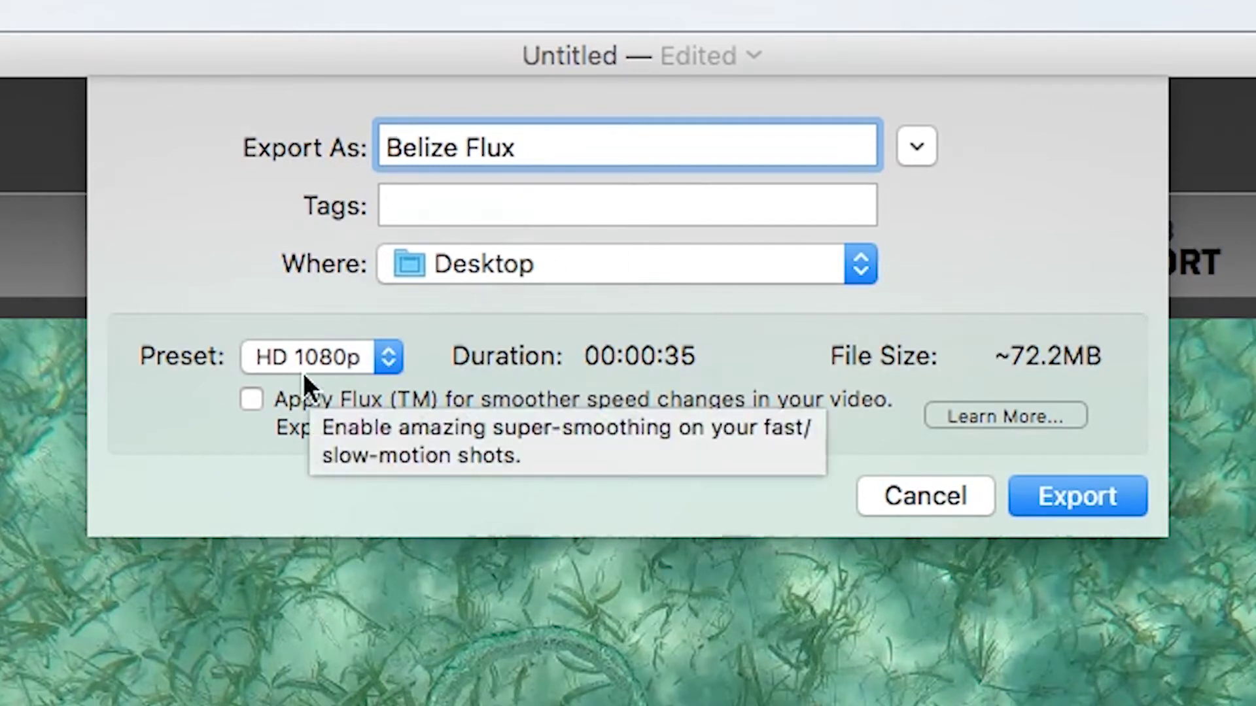
click(252, 398)
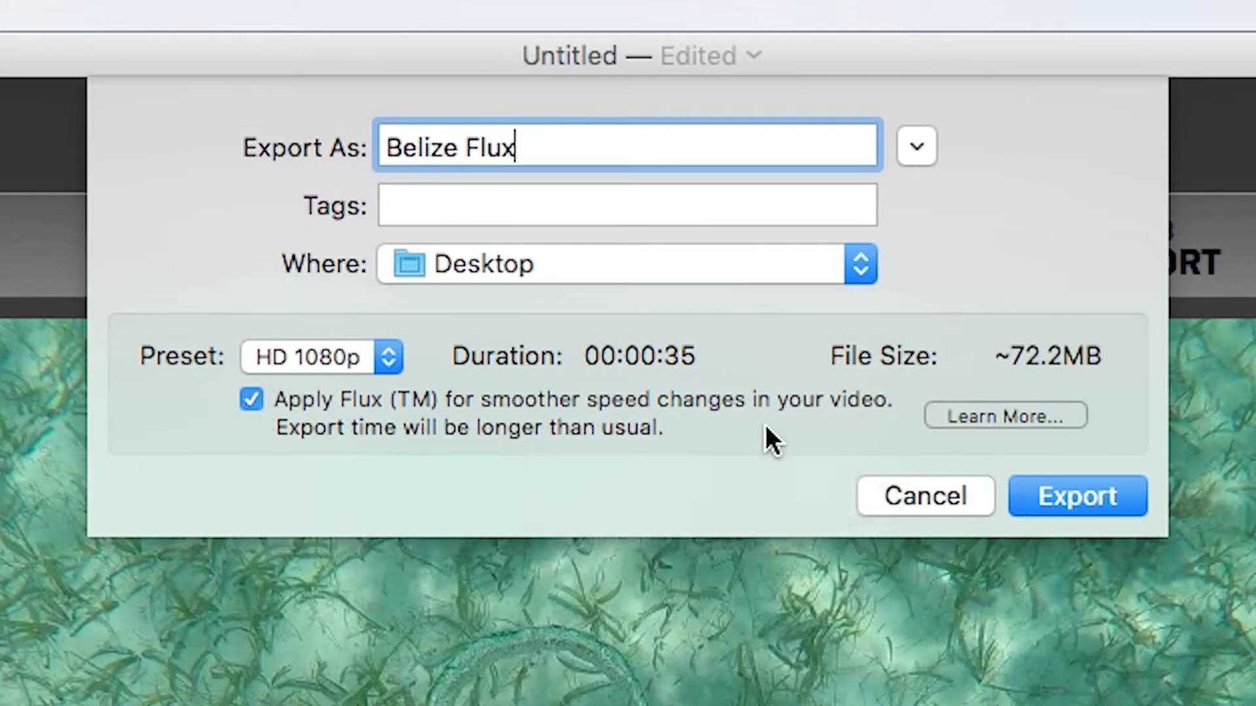
click(1099, 499)
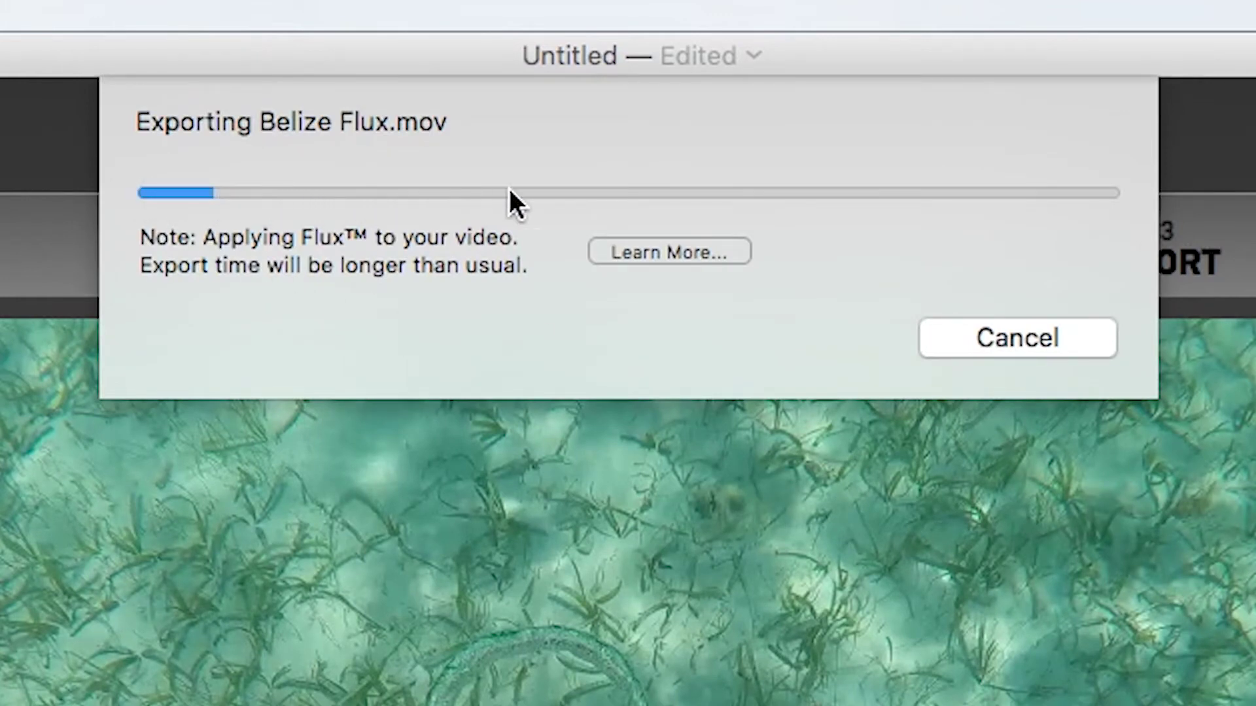
click(1051, 335)
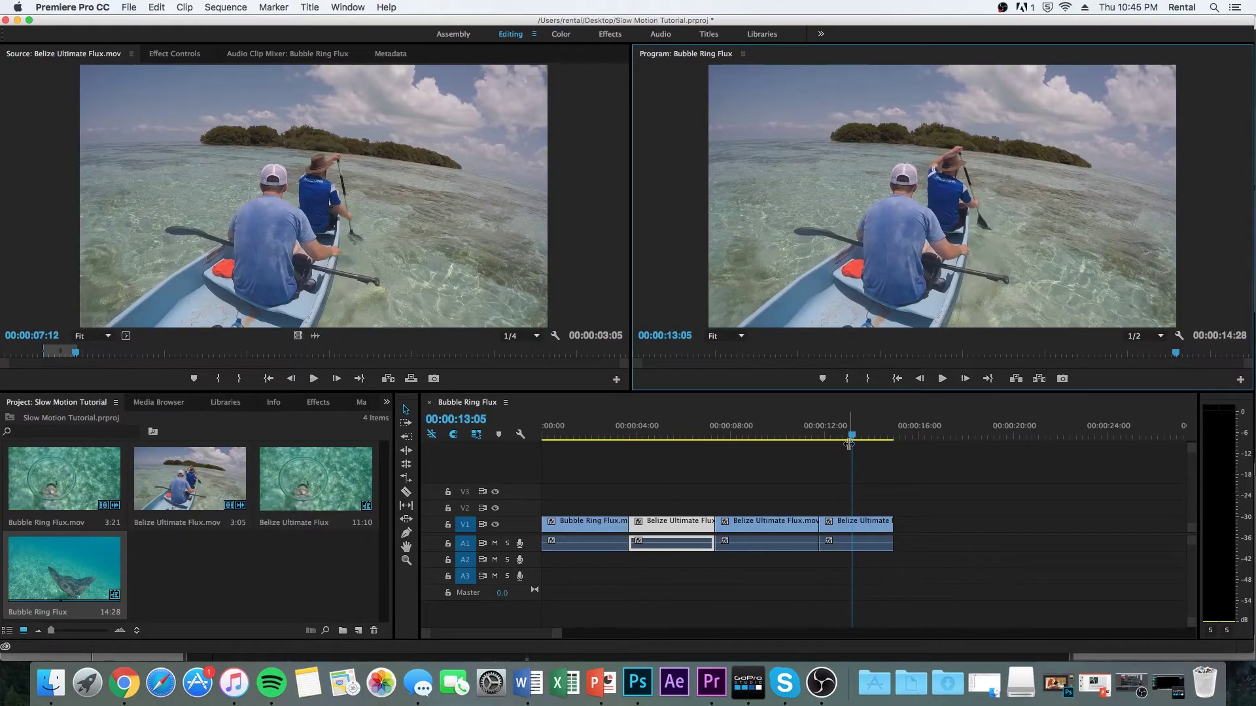
- Move the playhead to the sequence start and marquee-select all clips on V1 and A1
click(524, 462)
key(Home)
drag(580, 475, 903, 561)
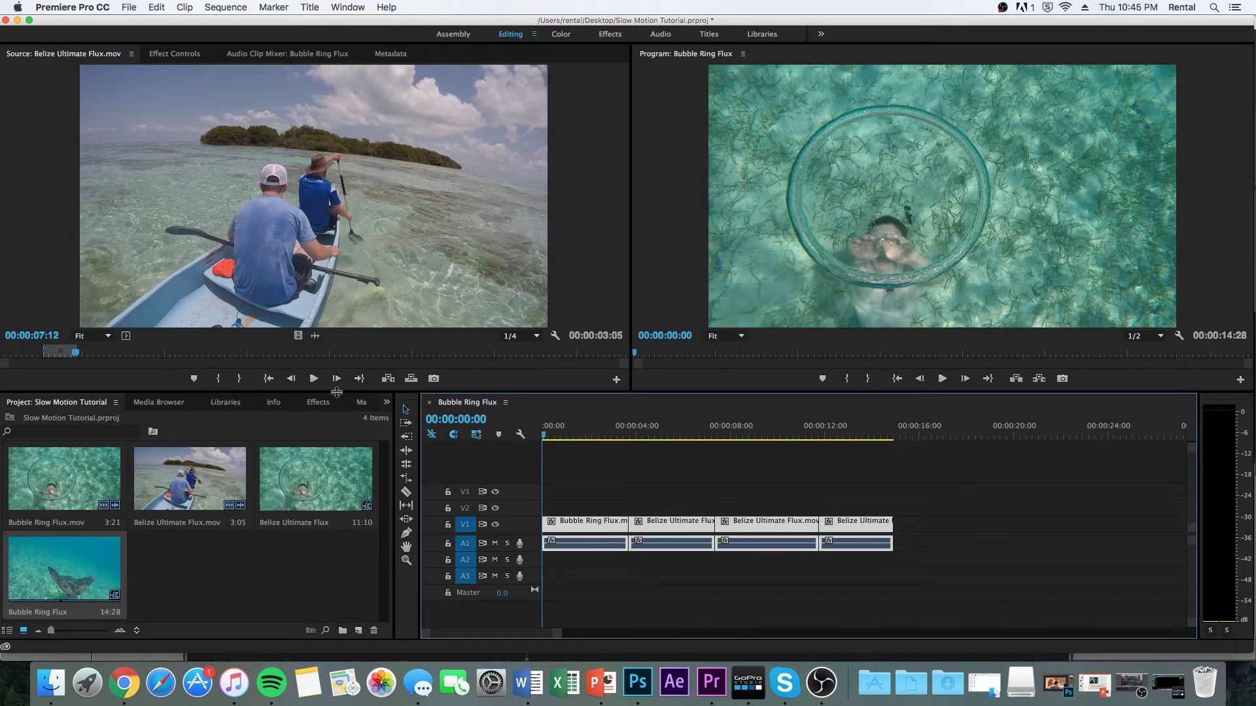
- Apply Warp Stabilizer from Favorites to the first Bubble Ring Flux clip and view its settings
click(319, 403)
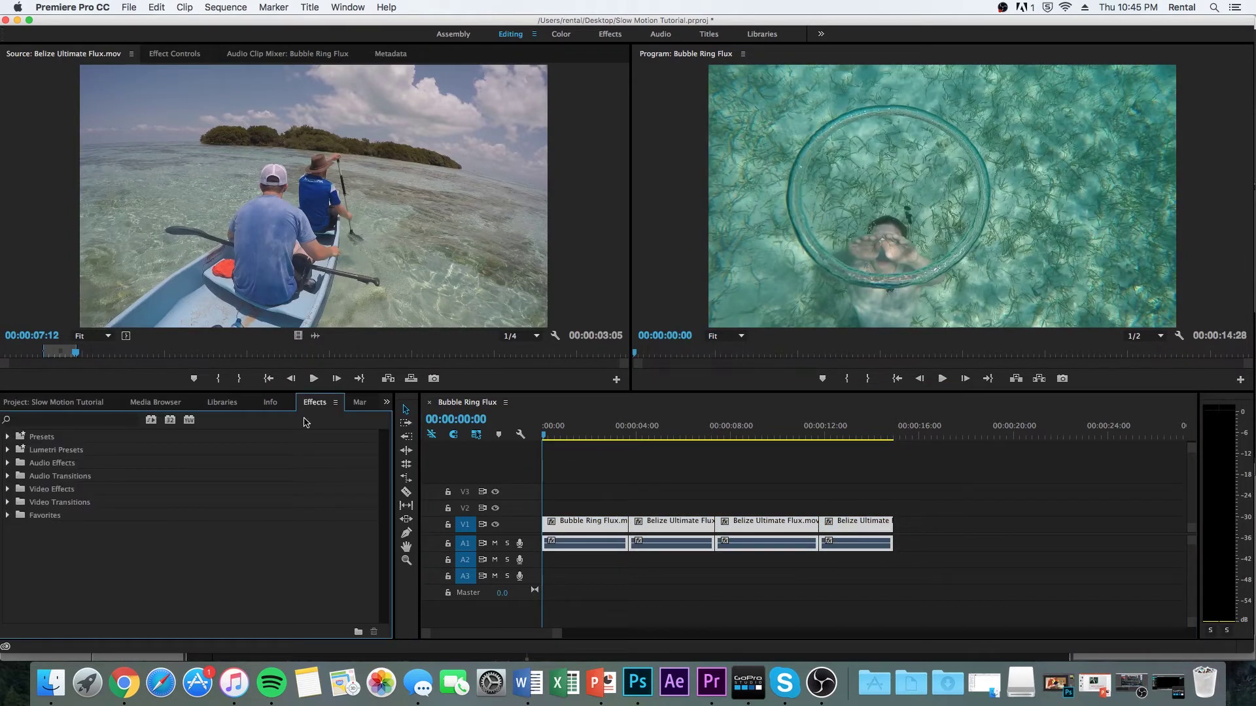
double_click(58, 515)
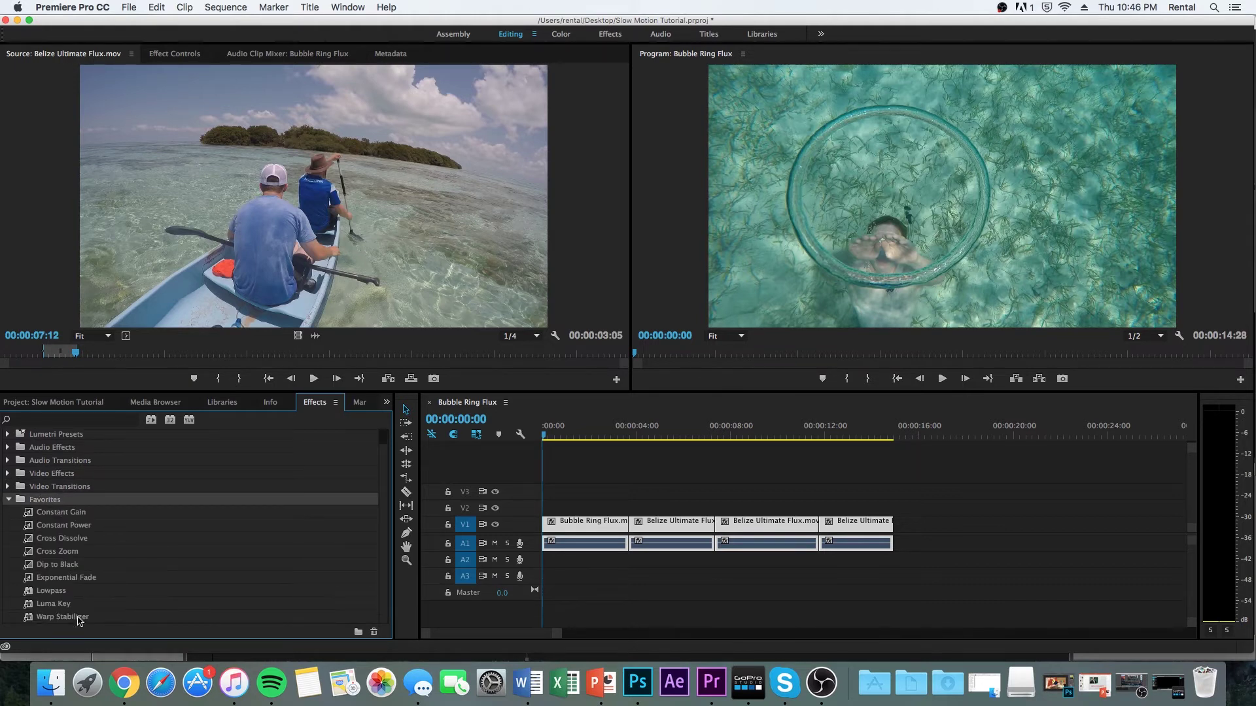
drag(78, 620, 596, 531)
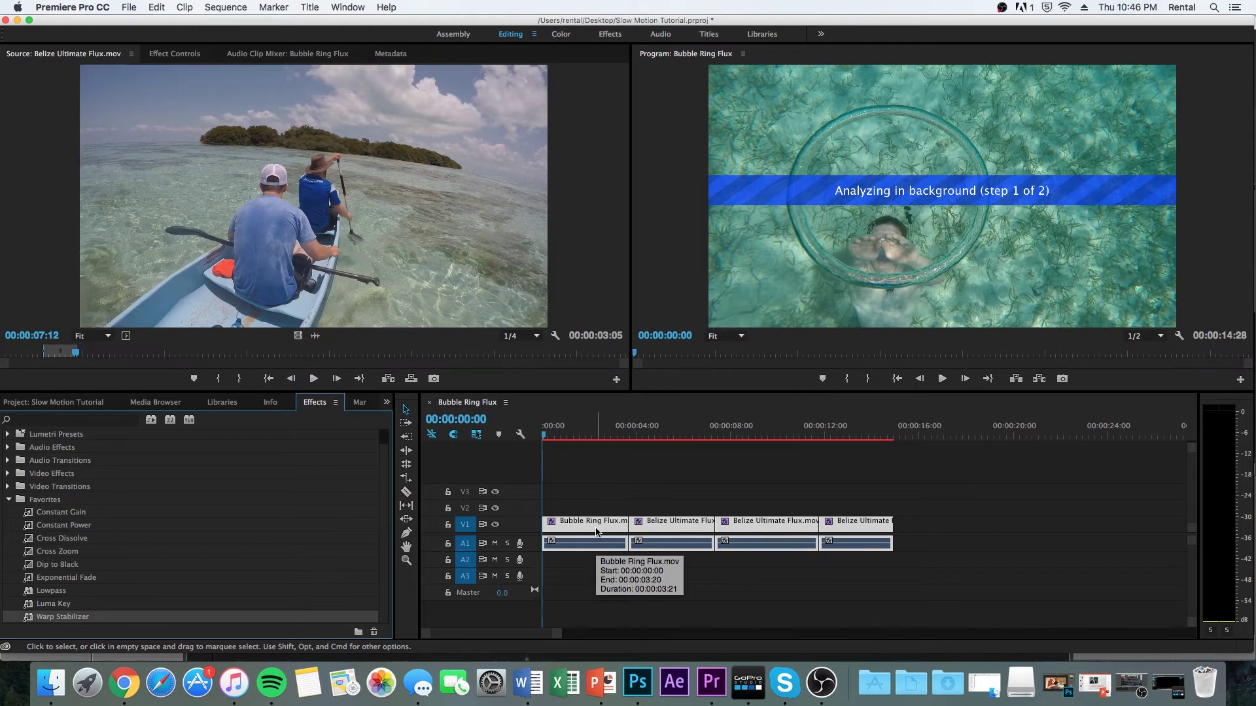
click(597, 532)
click(175, 53)
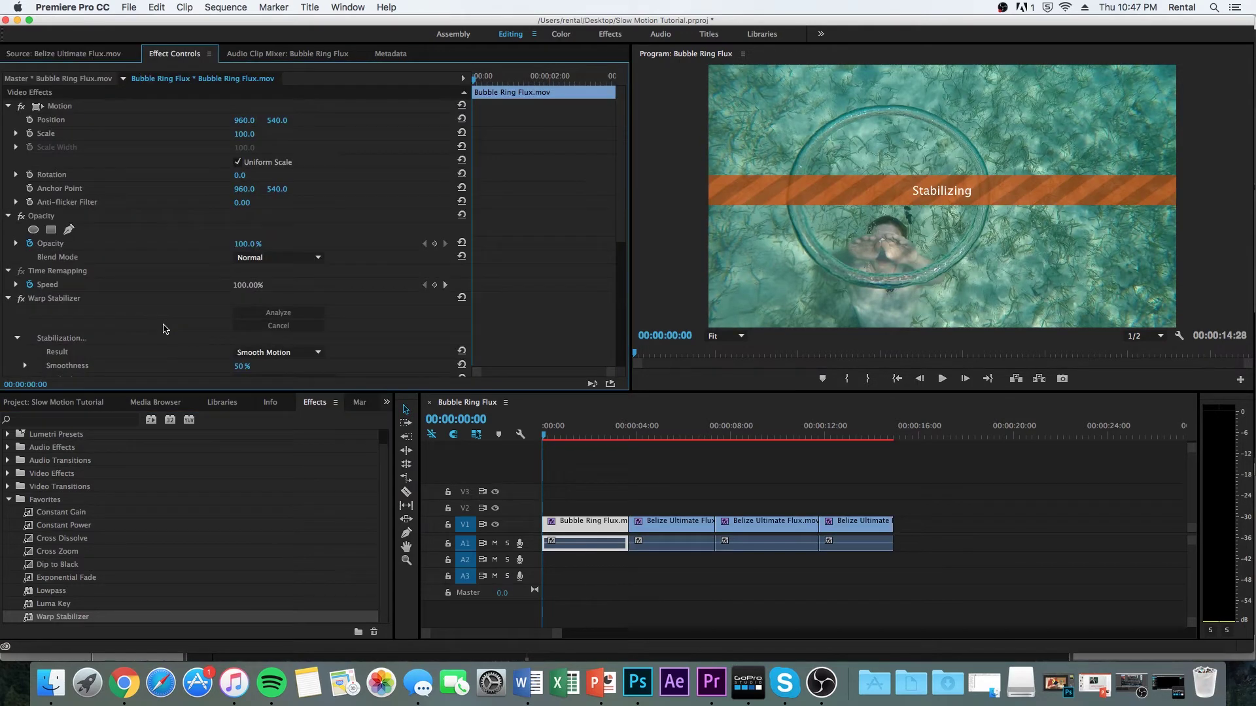